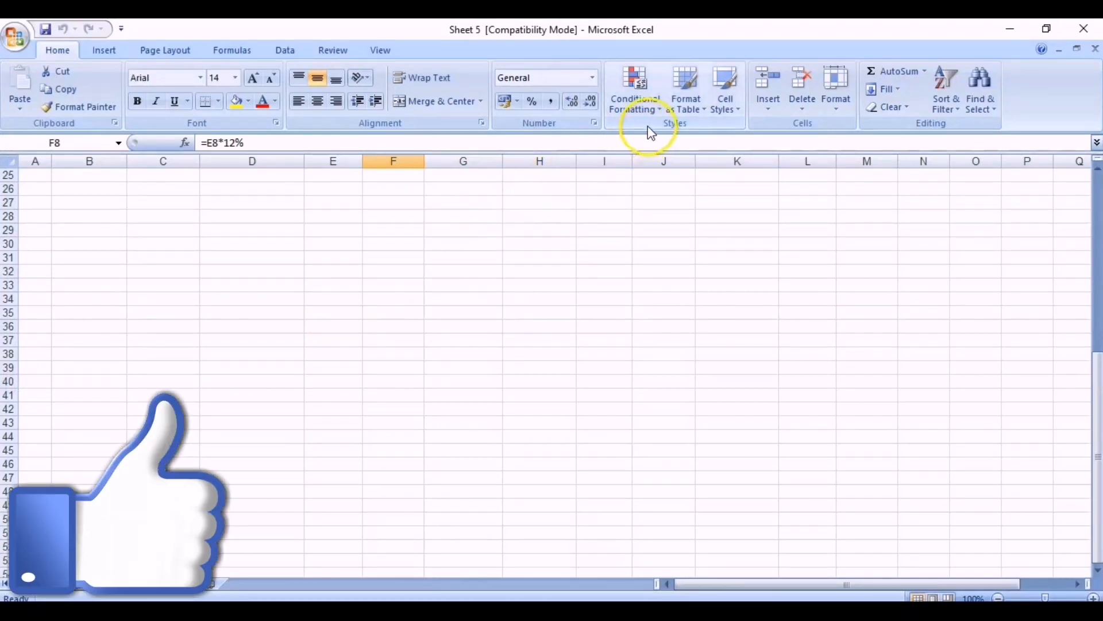
# Step: Highlight the Gross Pay values in J7:J16 that are greater than 40000 with Green Fill with Dark Green Text
pyautogui.scroll(7, 436, 315)
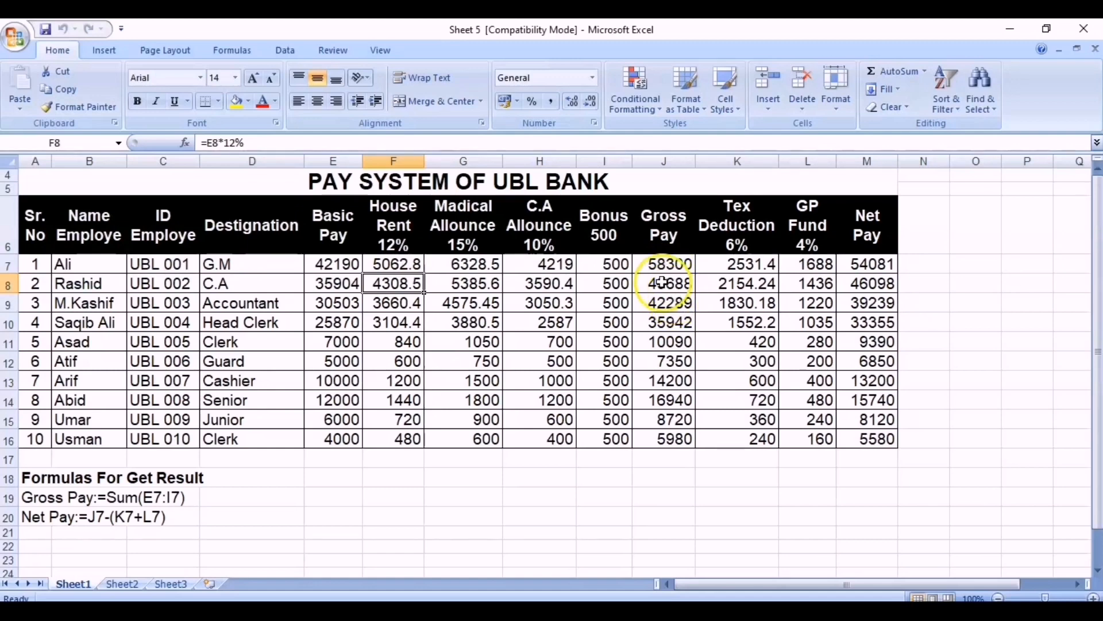
pyautogui.moveTo(669, 263); pyautogui.dragTo(665, 434)
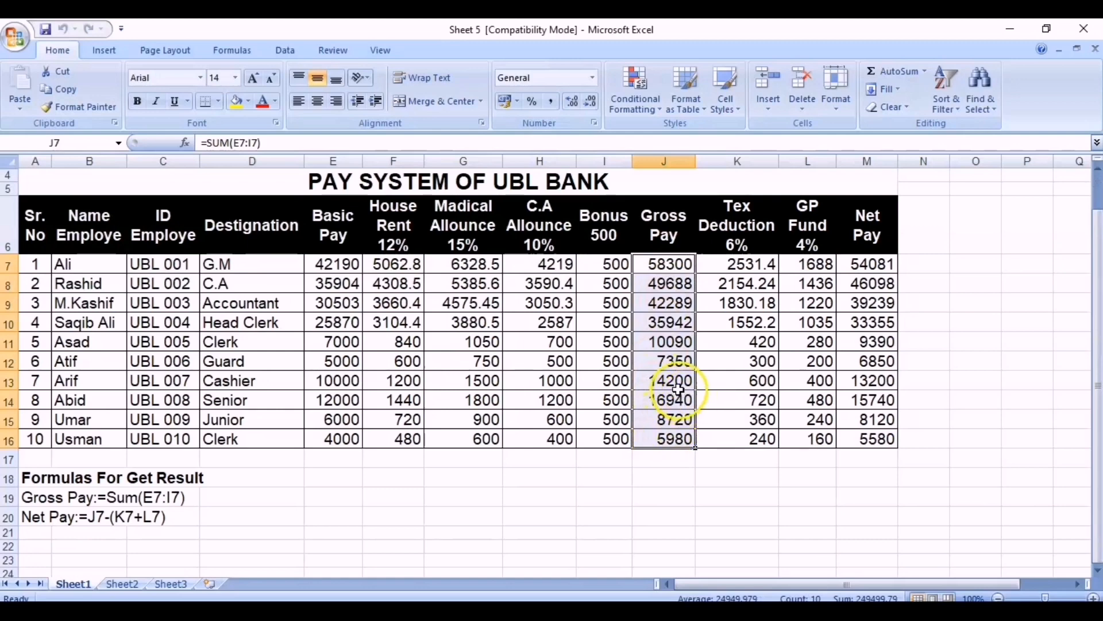
pyautogui.click(639, 99)
pyautogui.moveTo(685, 150)
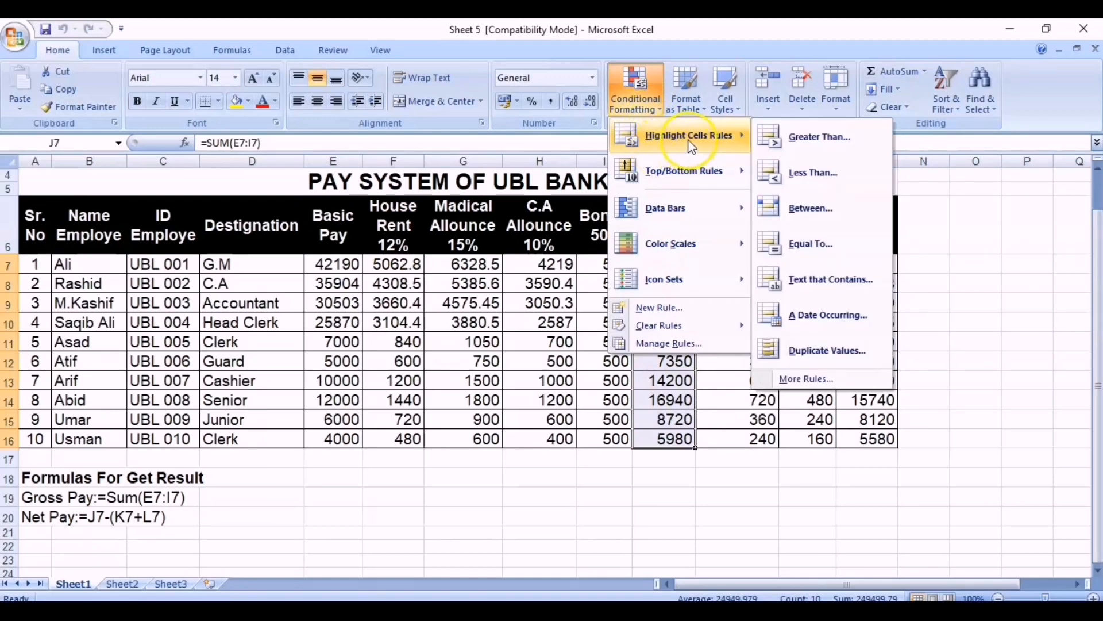
pyautogui.click(818, 140)
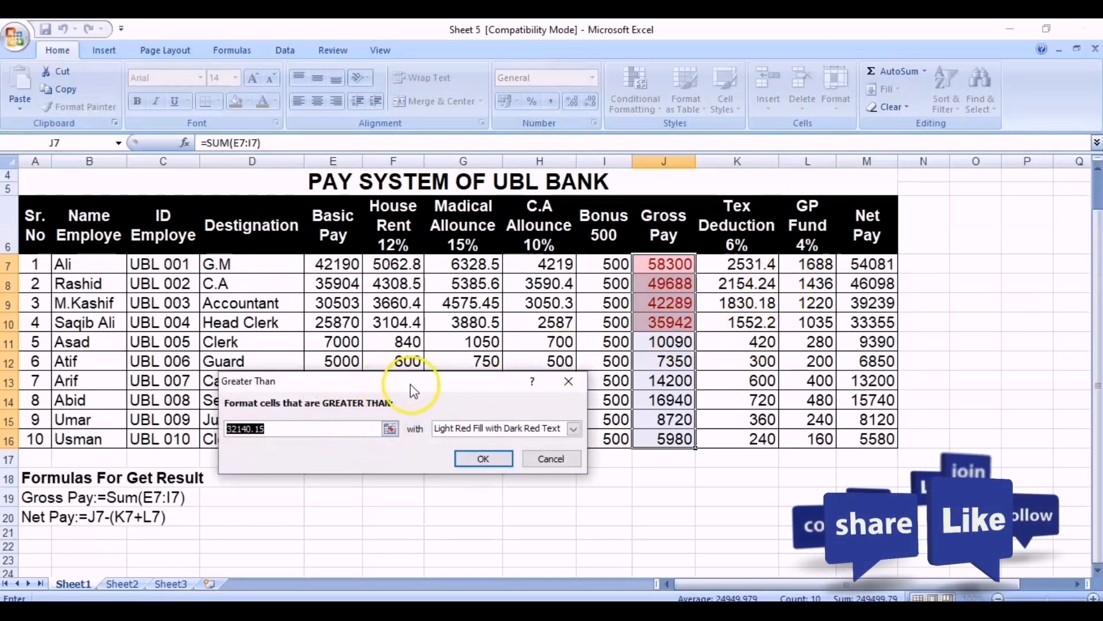
pyautogui.moveTo(405, 382); pyautogui.dragTo(428, 202)
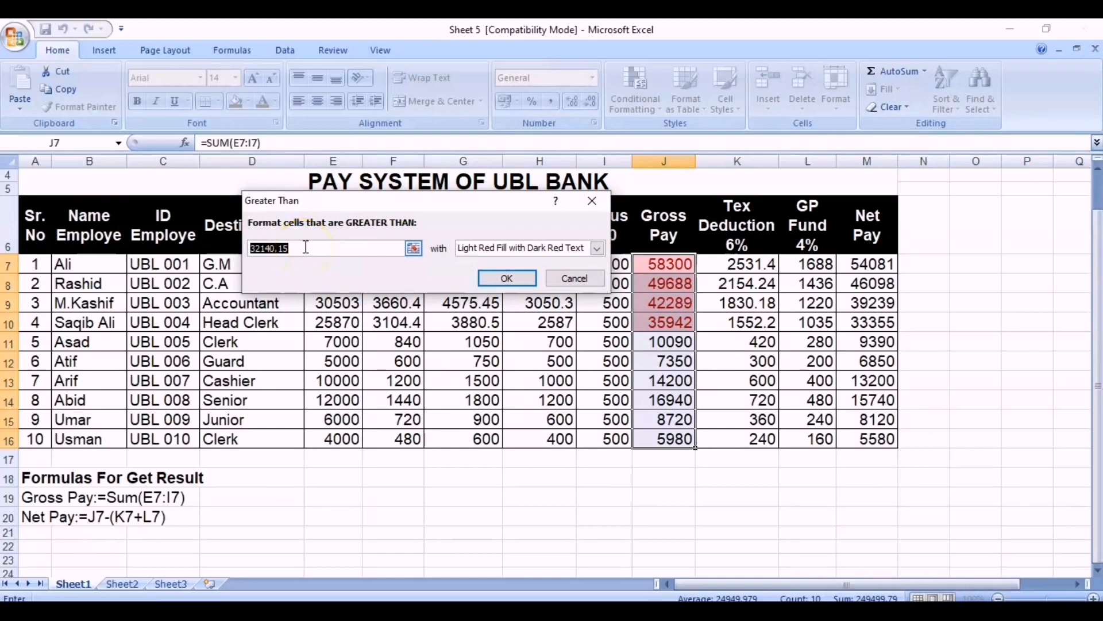
pyautogui.write('40')
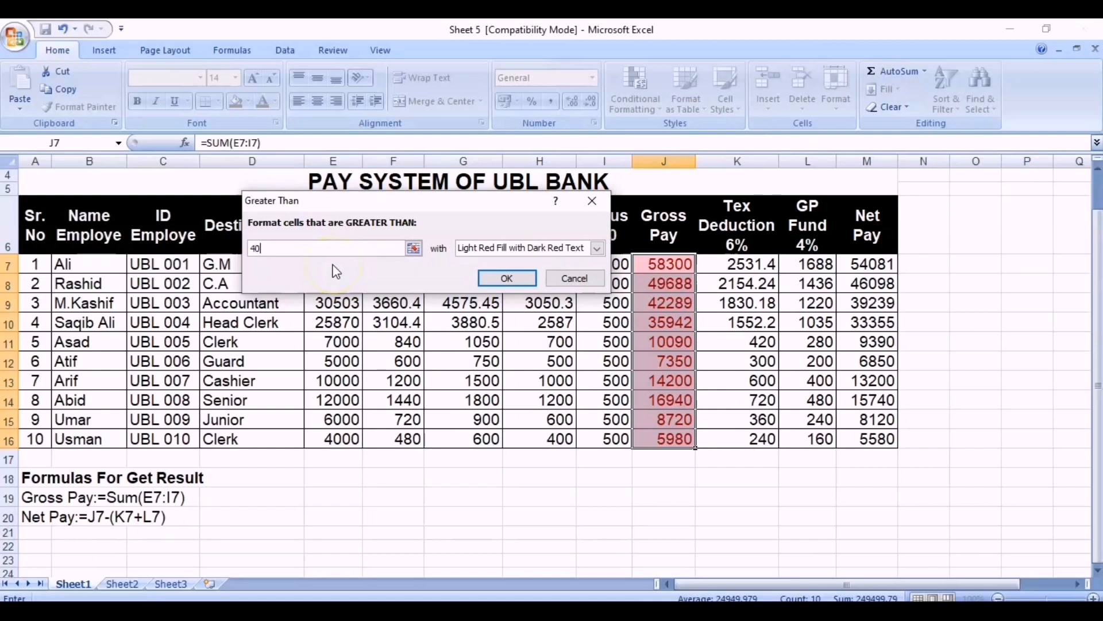
pyautogui.write('000')
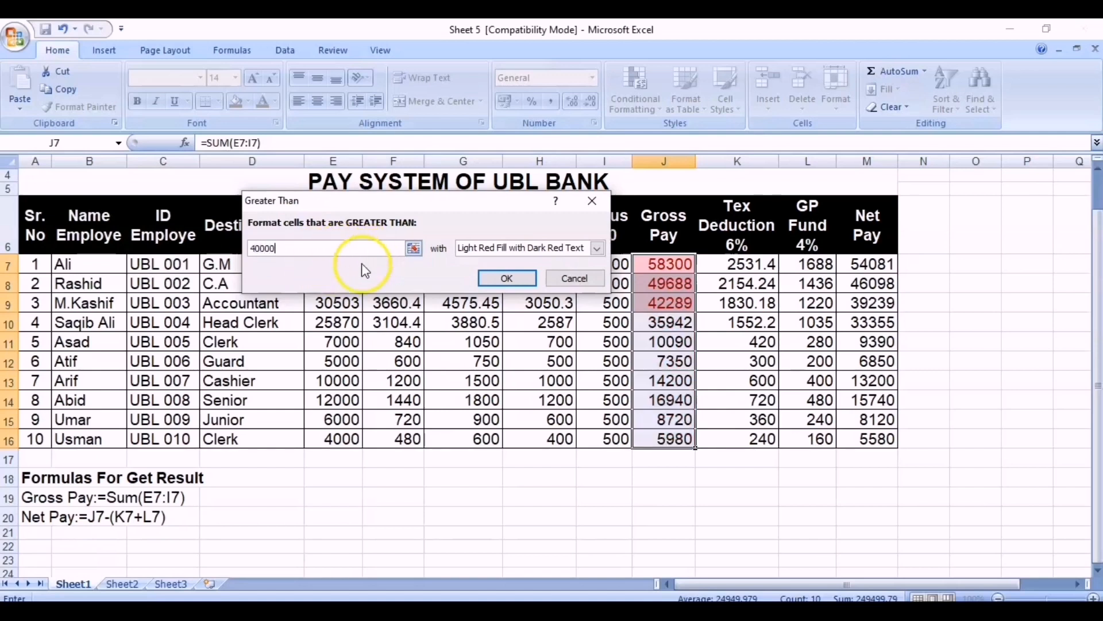
pyautogui.click(477, 254)
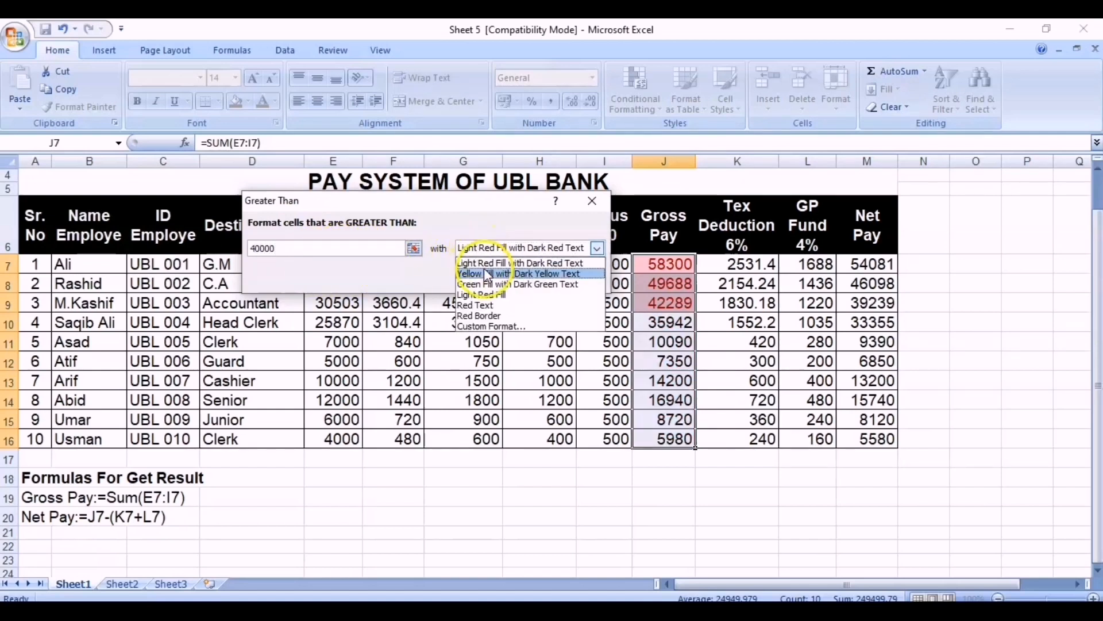
pyautogui.click(493, 282)
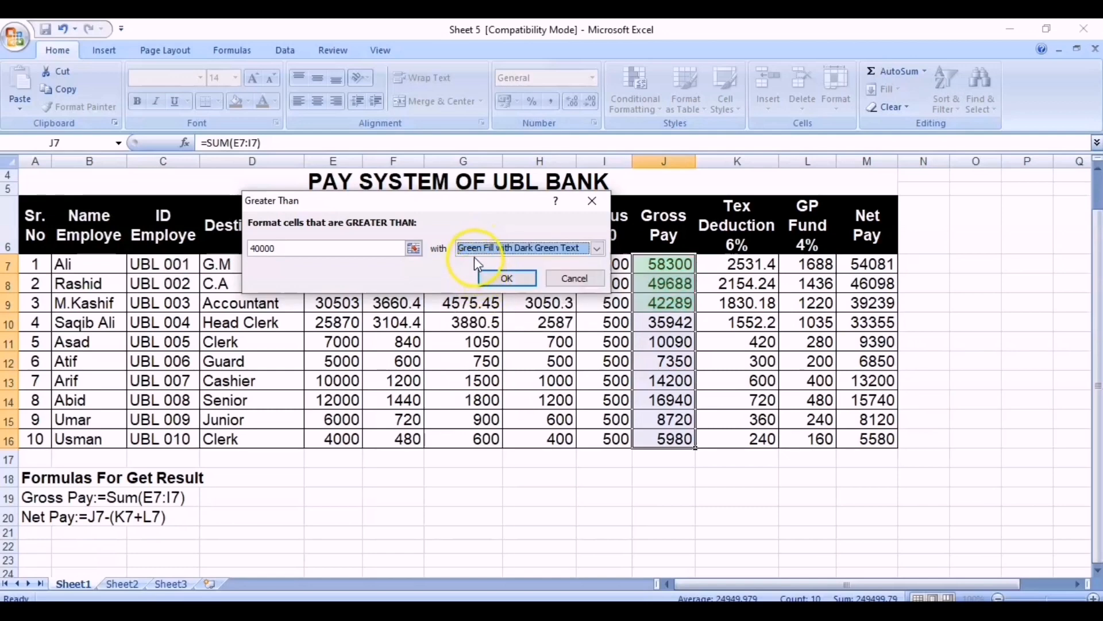
pyautogui.click(505, 279)
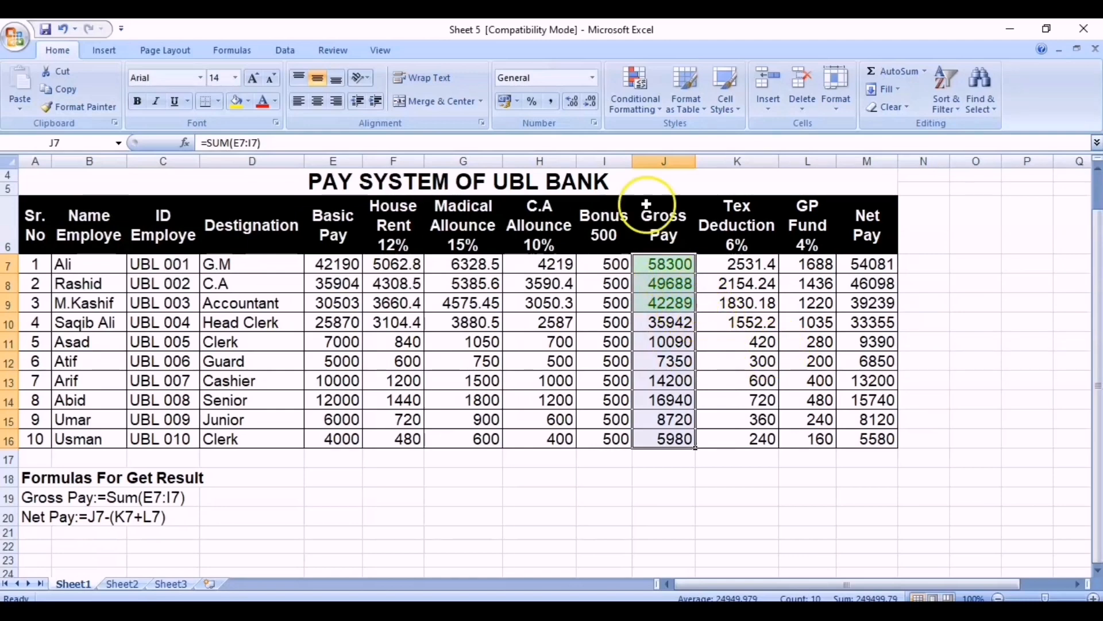
pyautogui.click(641, 100)
pyautogui.moveTo(653, 132)
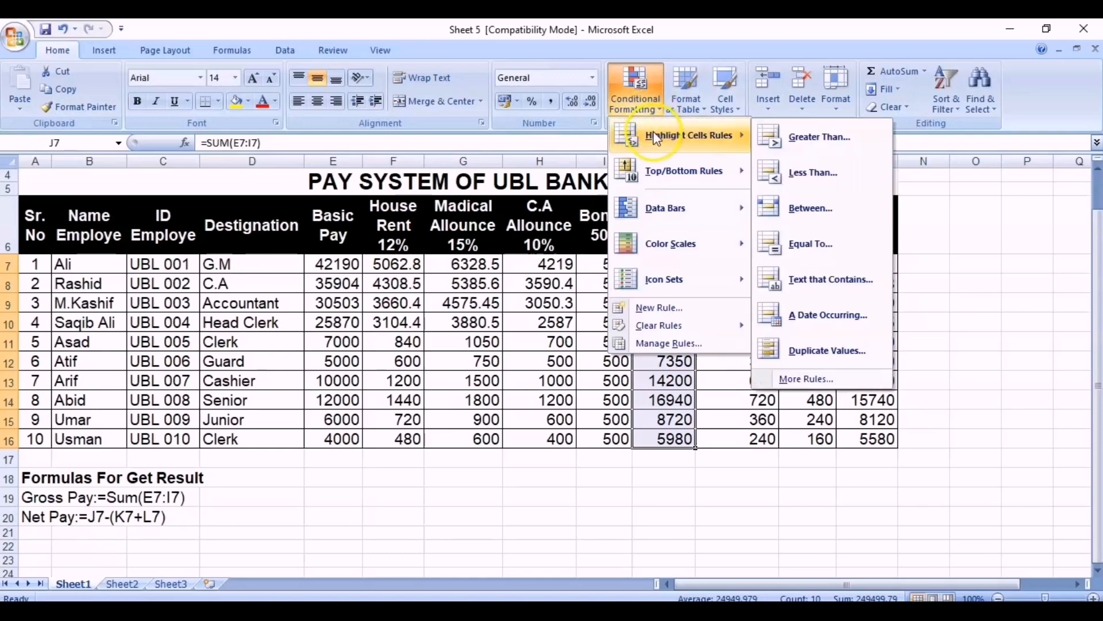
pyautogui.click(816, 176)
pyautogui.click(816, 178)
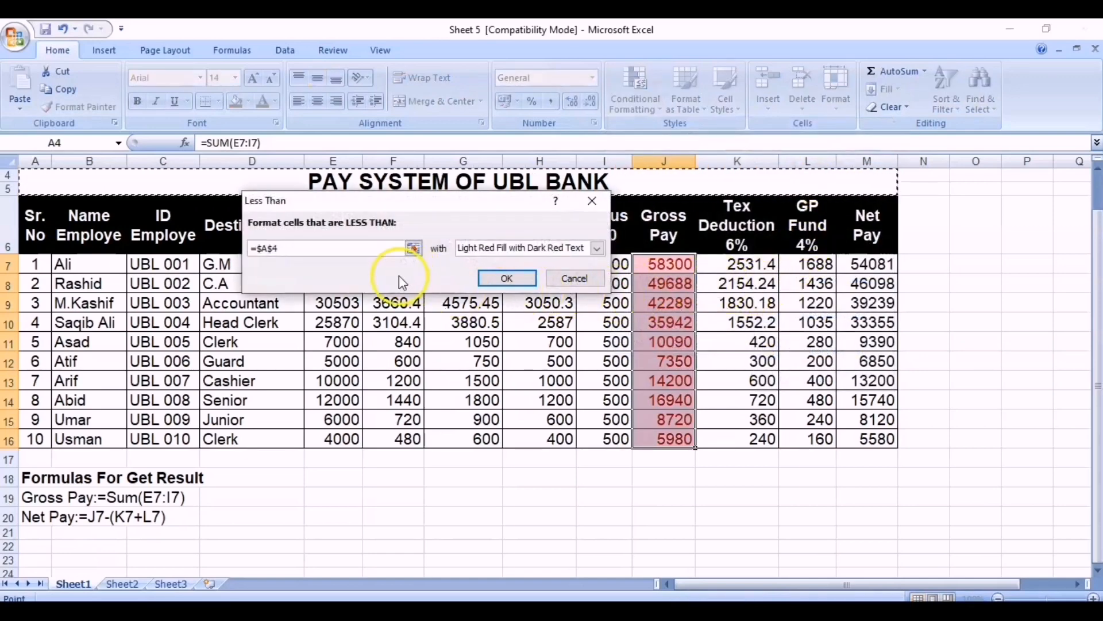
pyautogui.click(563, 278)
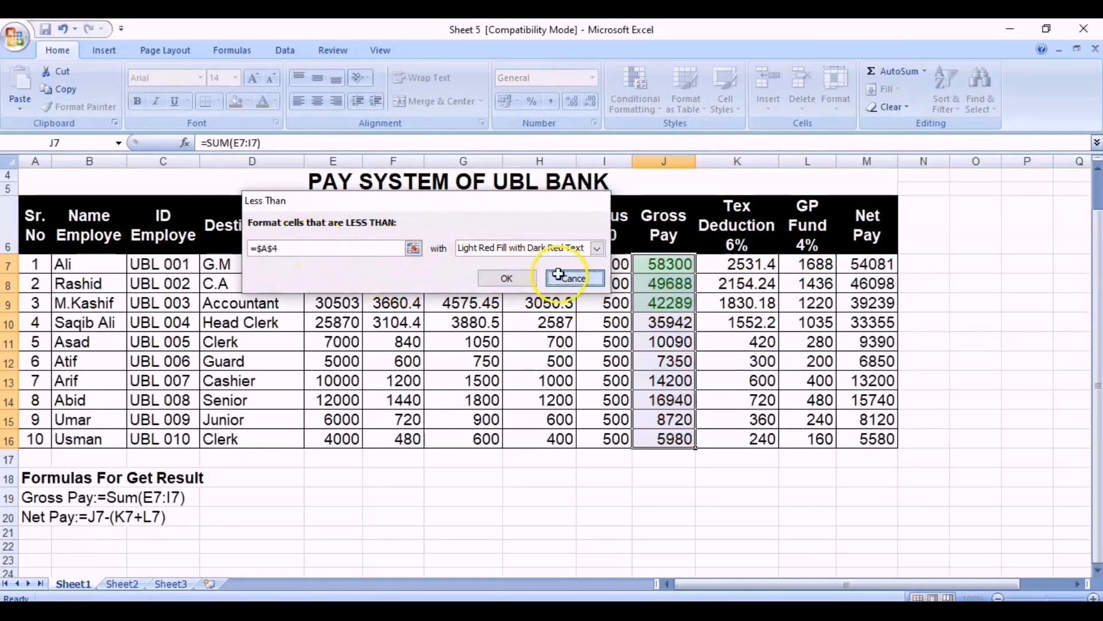
# Step: Highlight the Gross Pay values that are less than 10000 with Light Red Fill with Dark Red Text
pyautogui.click(636, 97)
pyautogui.moveTo(718, 136)
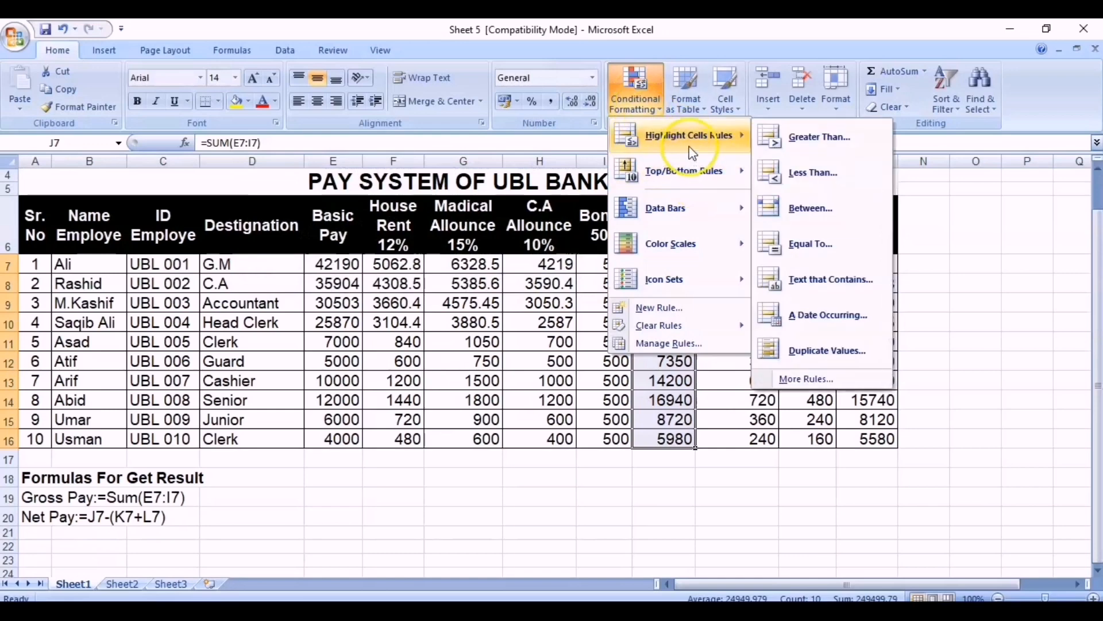
pyautogui.click(810, 180)
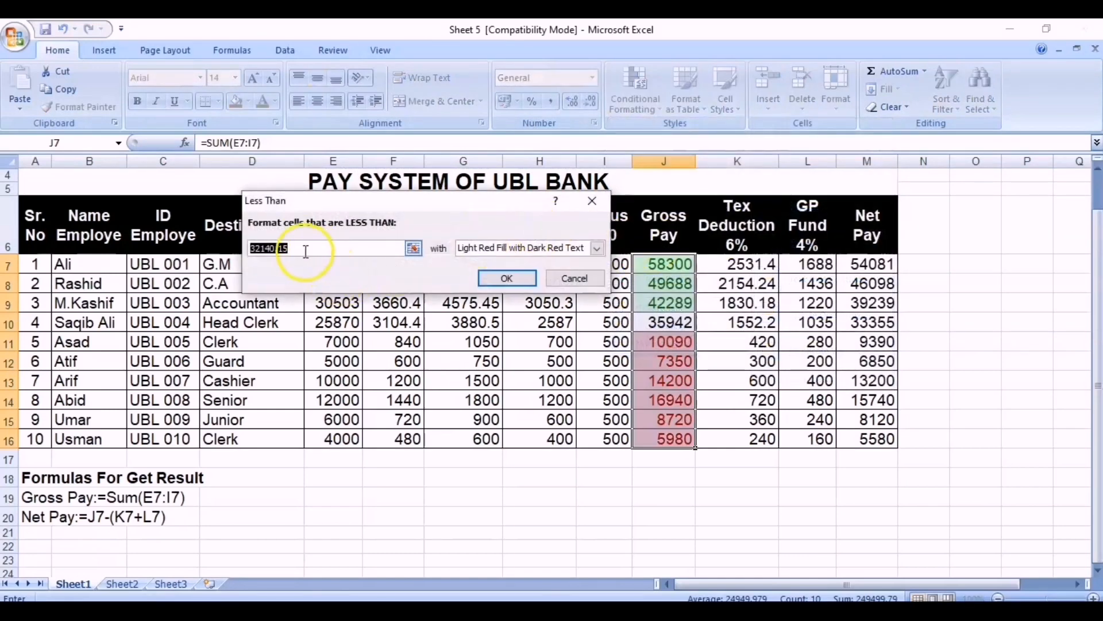
pyautogui.write('1')
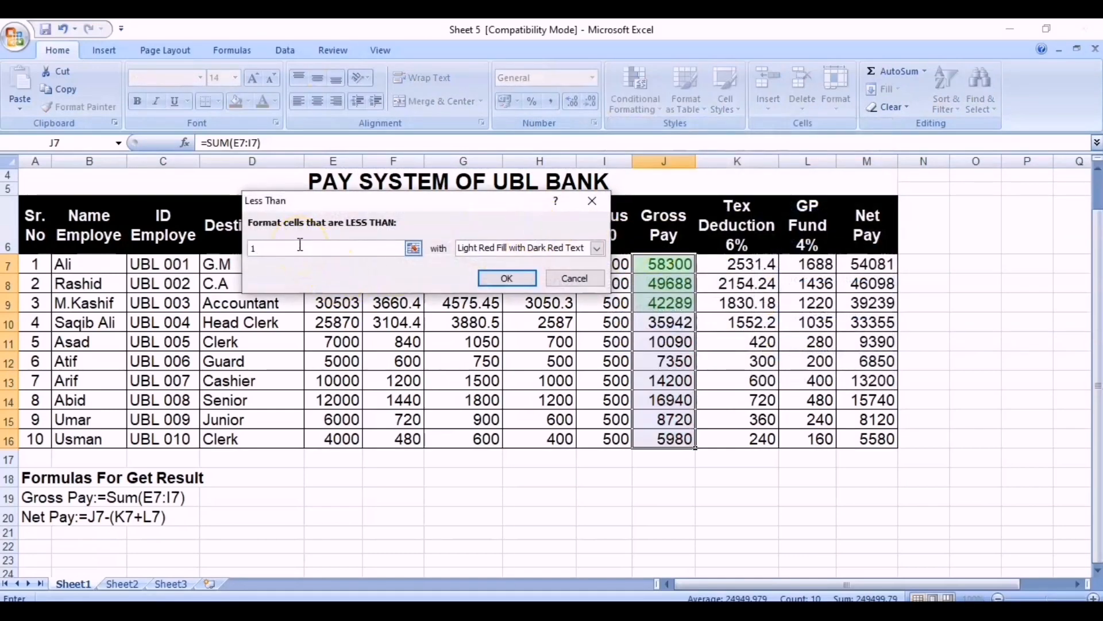
pyautogui.write('0000')
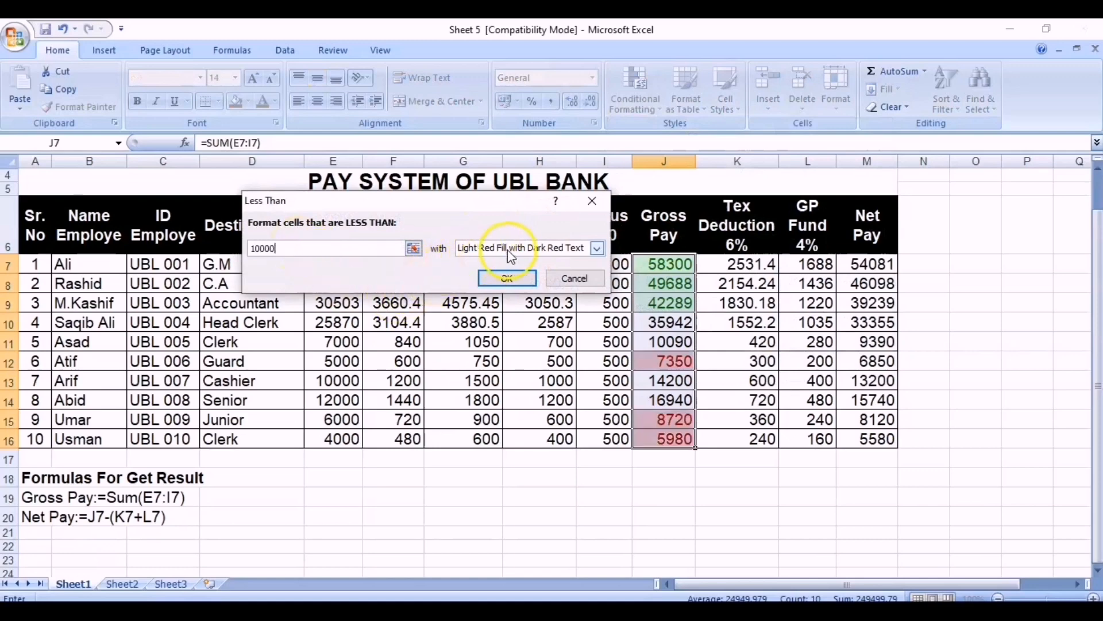
pyautogui.click(505, 281)
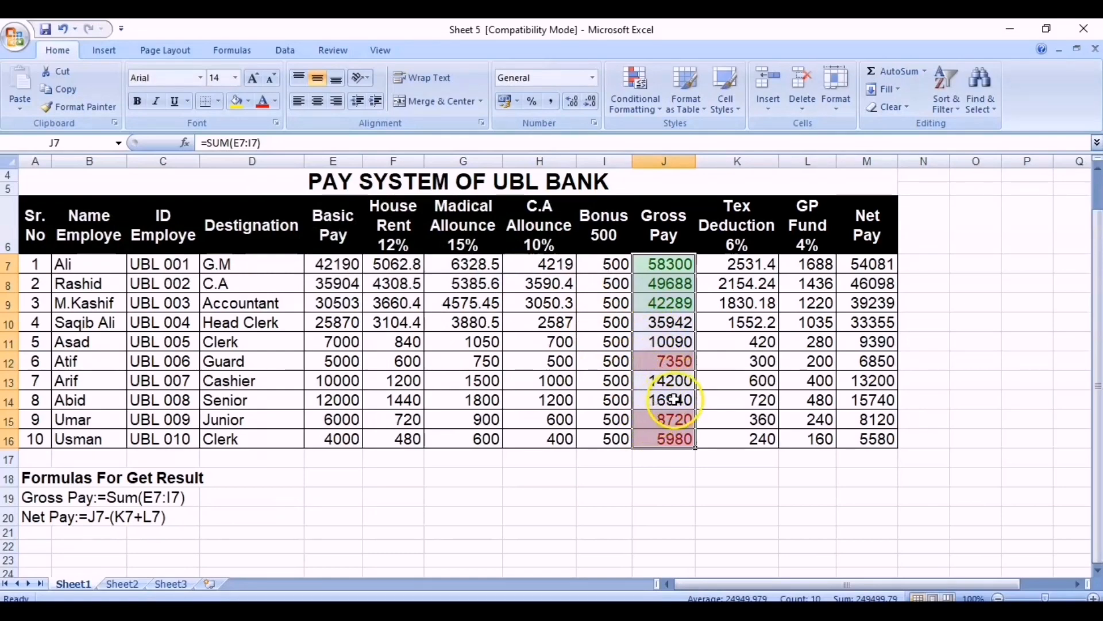
# Step: Highlight the Gross Pay values between 10000 and 20000 with Yellow Fill with Dark Yellow Text
pyautogui.click(639, 119)
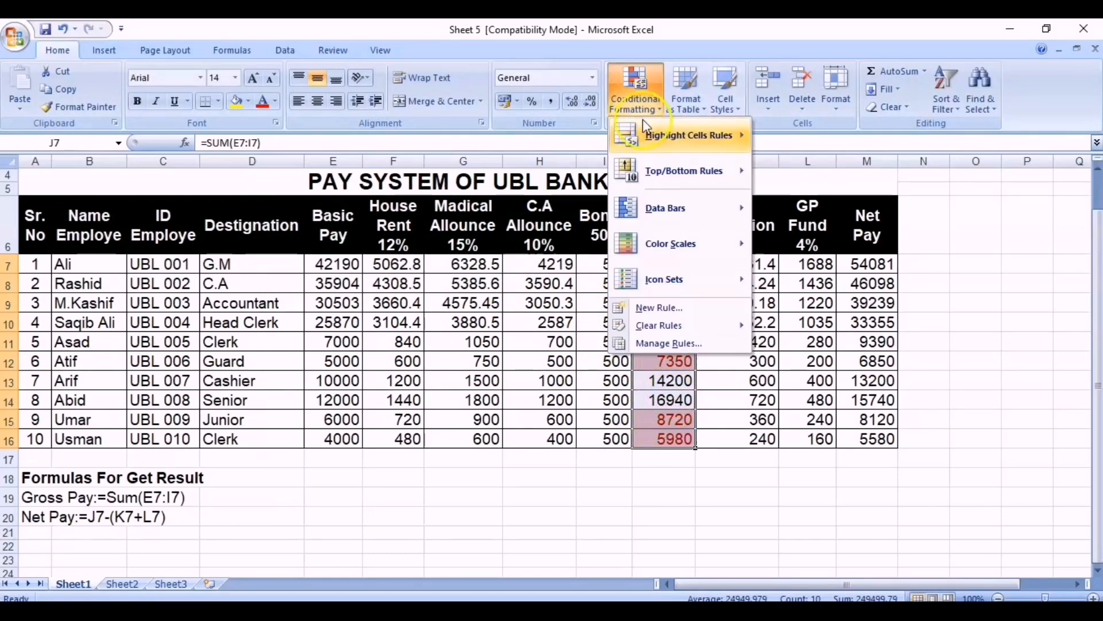
pyautogui.moveTo(686, 135)
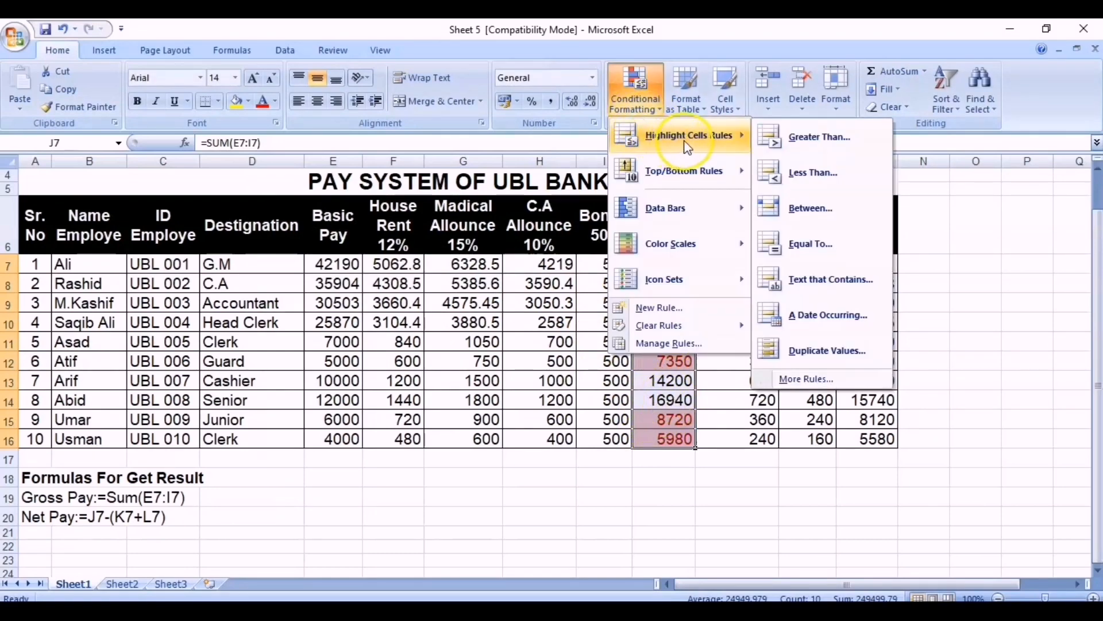
pyautogui.click(818, 221)
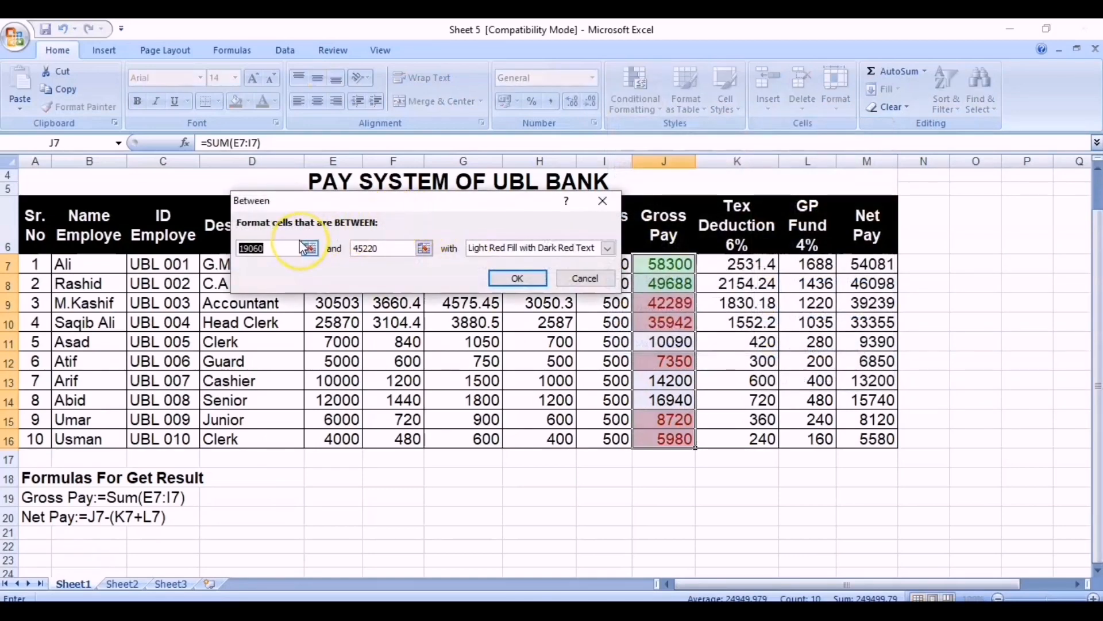
pyautogui.write('10000')
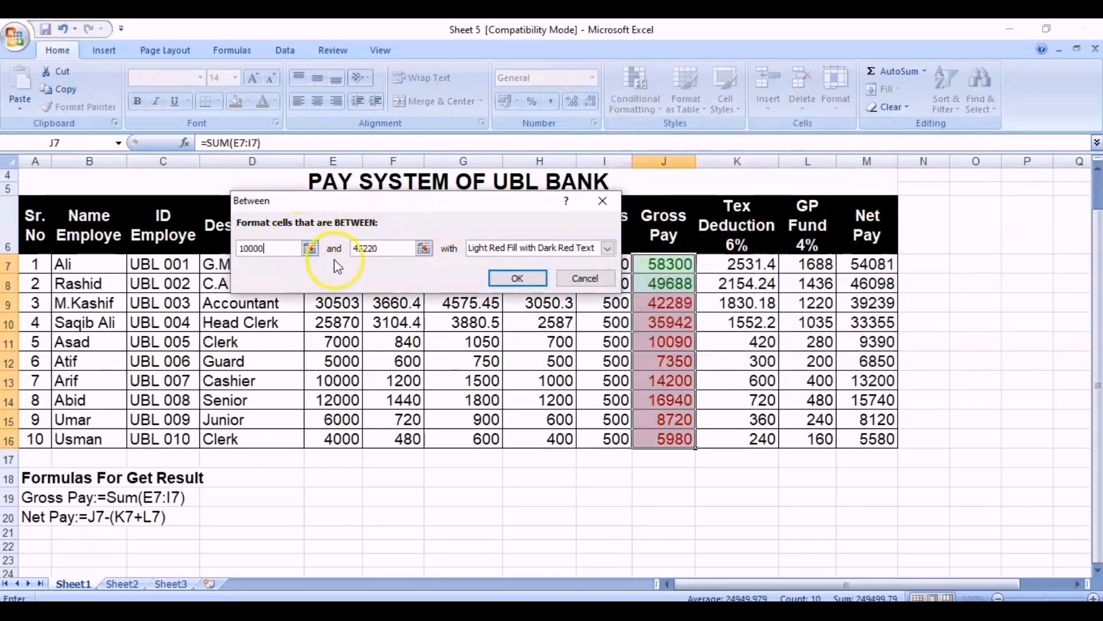
pyautogui.doubleClick(372, 253)
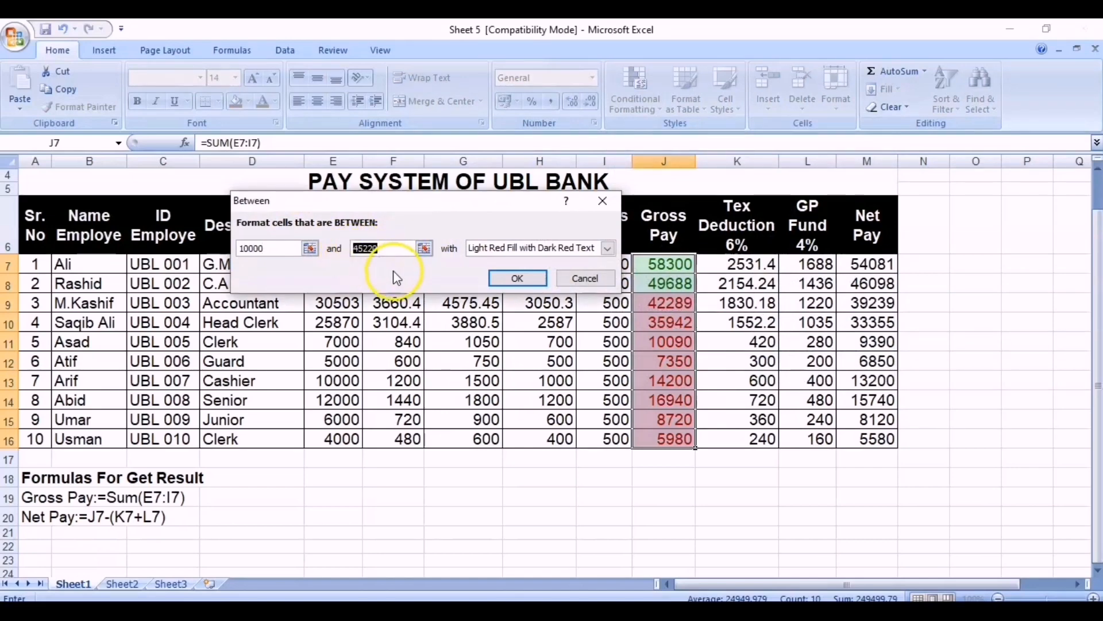
pyautogui.write('20000')
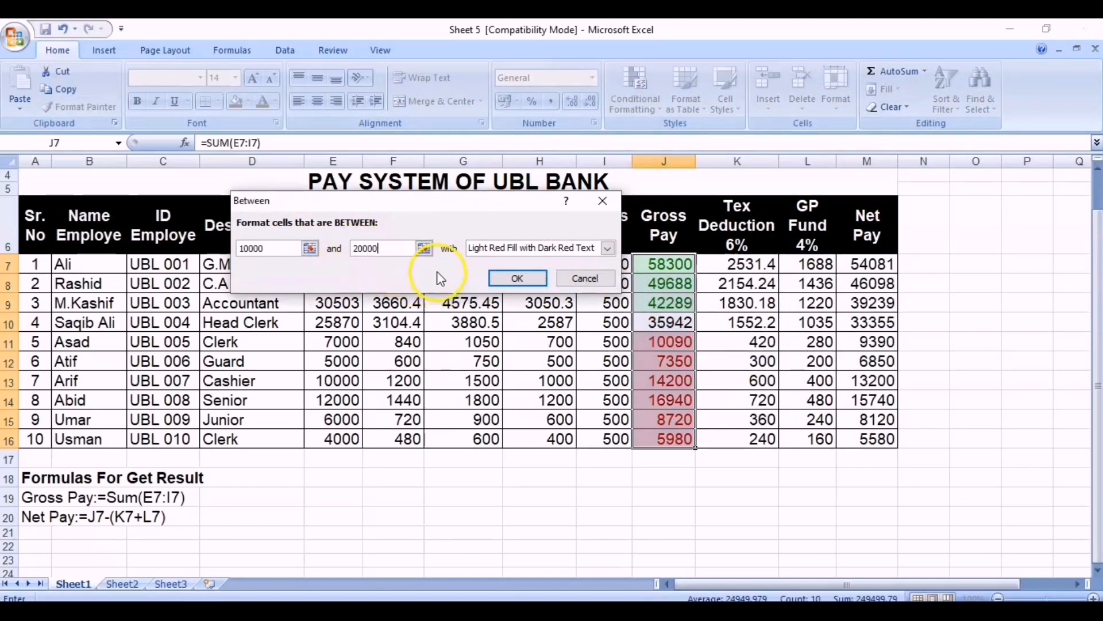
pyautogui.click(504, 249)
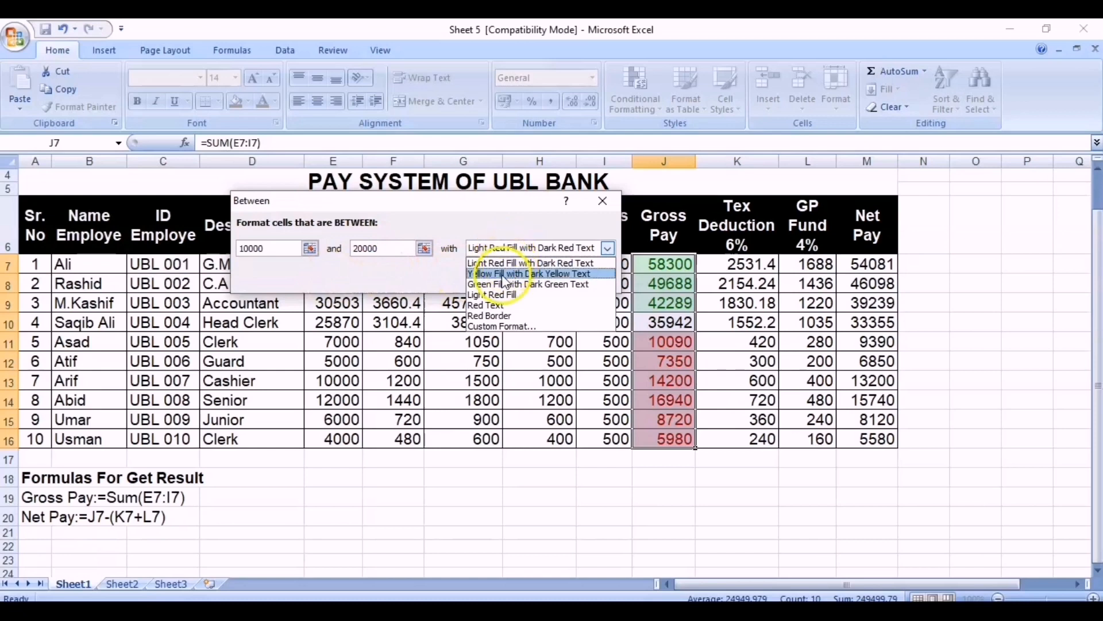
pyautogui.click(487, 273)
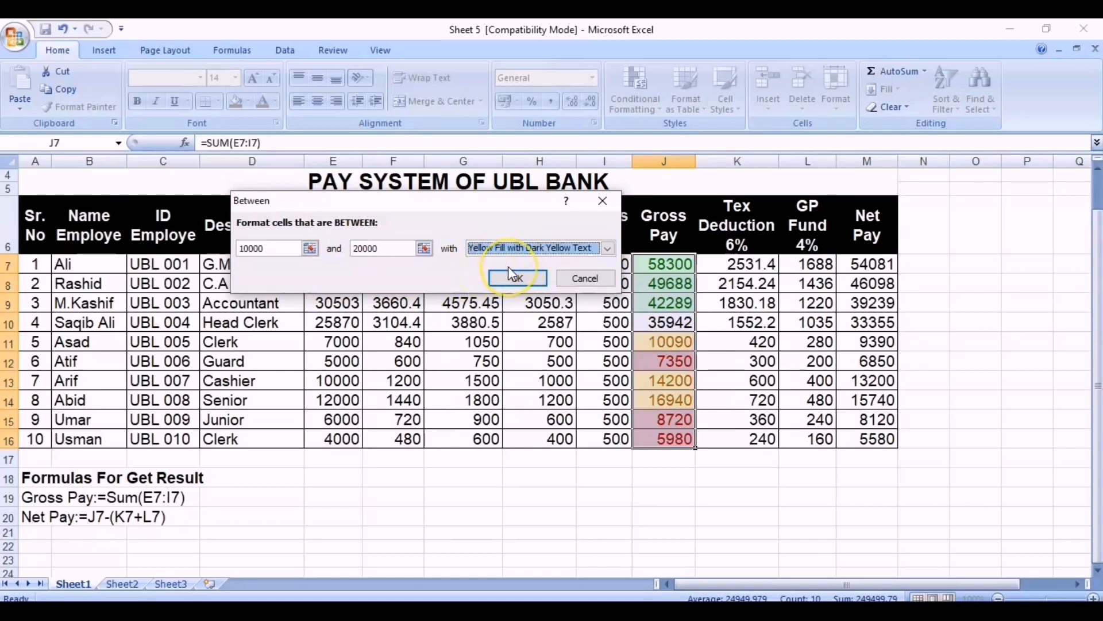
pyautogui.click(511, 274)
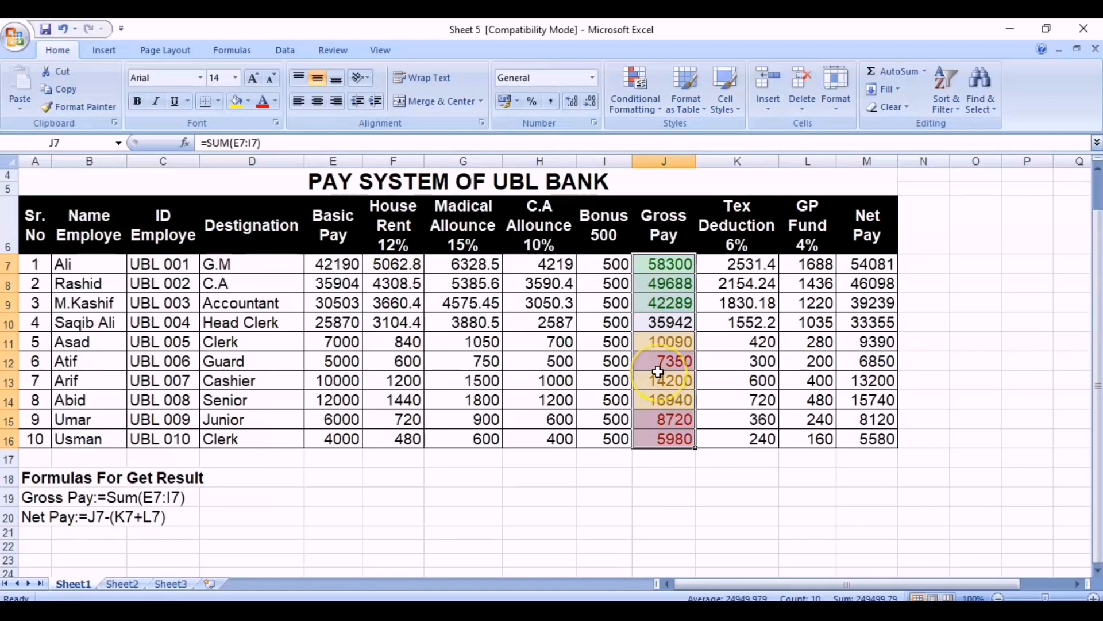
pyautogui.click(638, 104)
pyautogui.moveTo(690, 136)
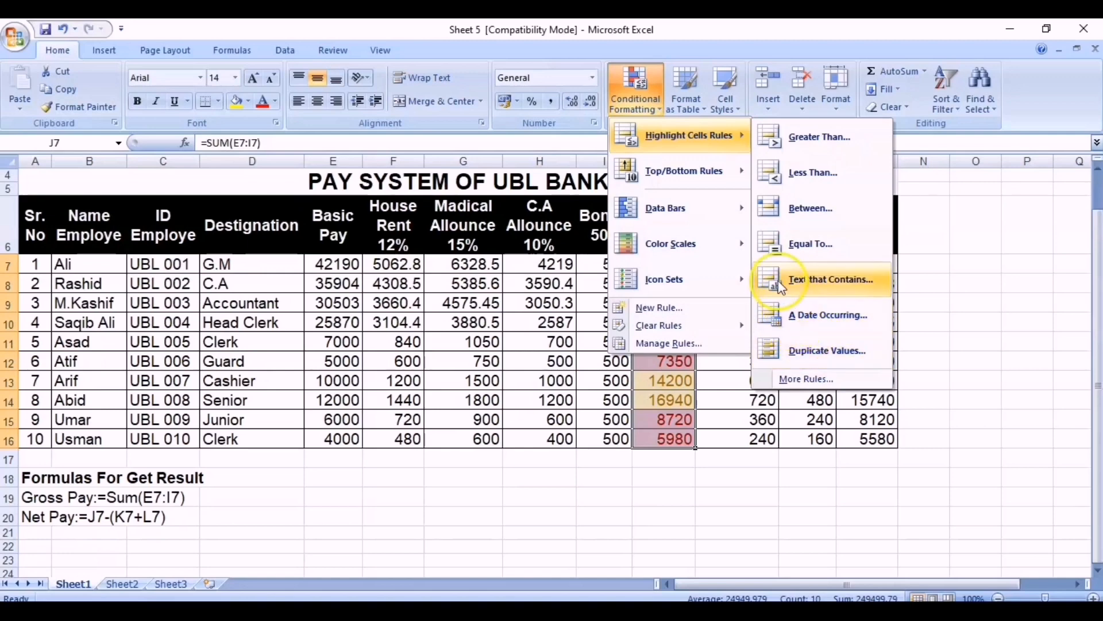
pyautogui.moveTo(678, 182)
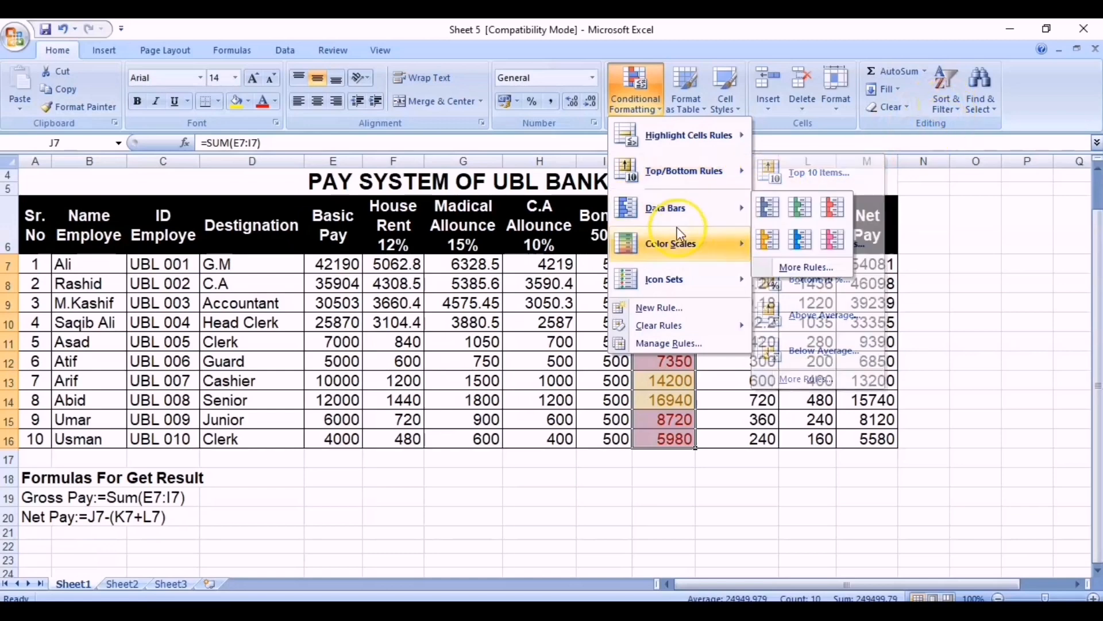
pyautogui.moveTo(648, 236)
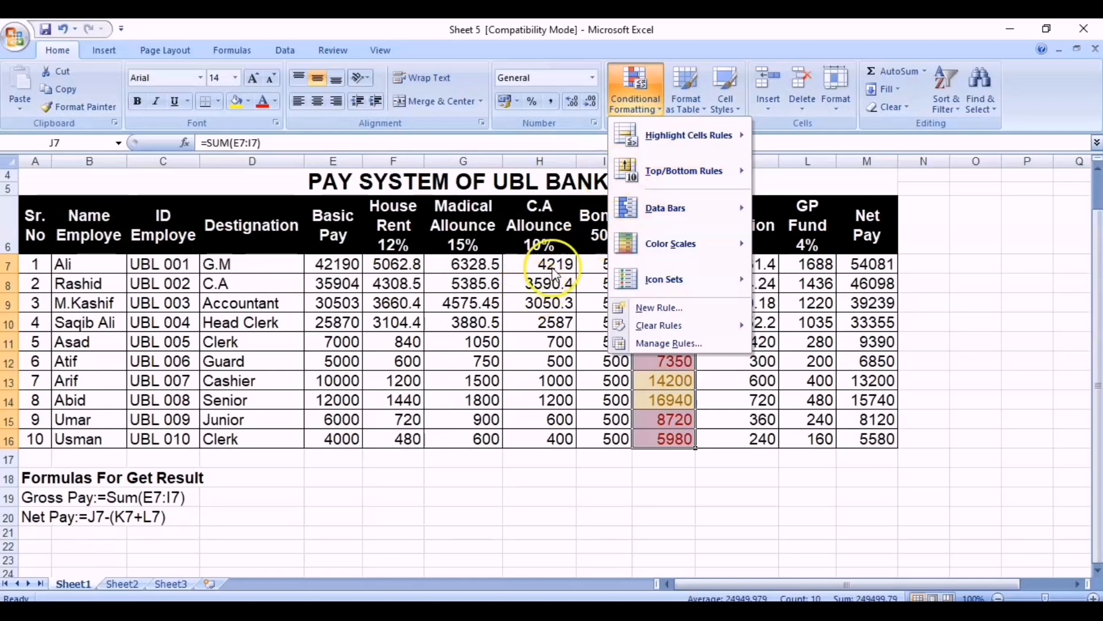
pyautogui.click(543, 313)
# Step: Apply green data bars to the C.A Allounce values in H7:H16
pyautogui.moveTo(547, 263); pyautogui.dragTo(545, 438)
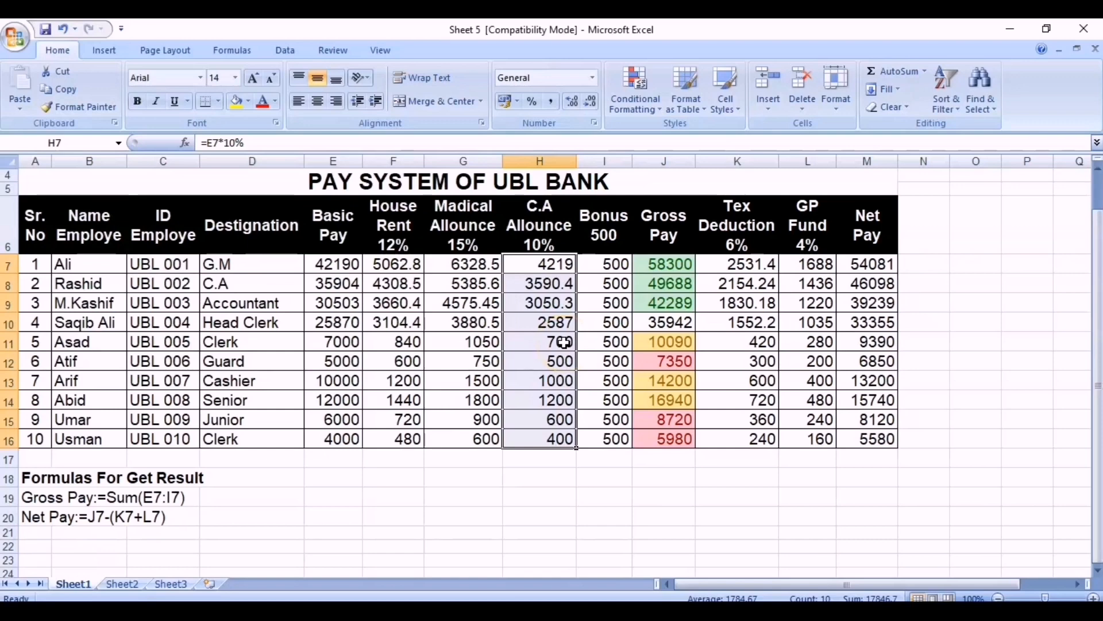
pyautogui.click(637, 118)
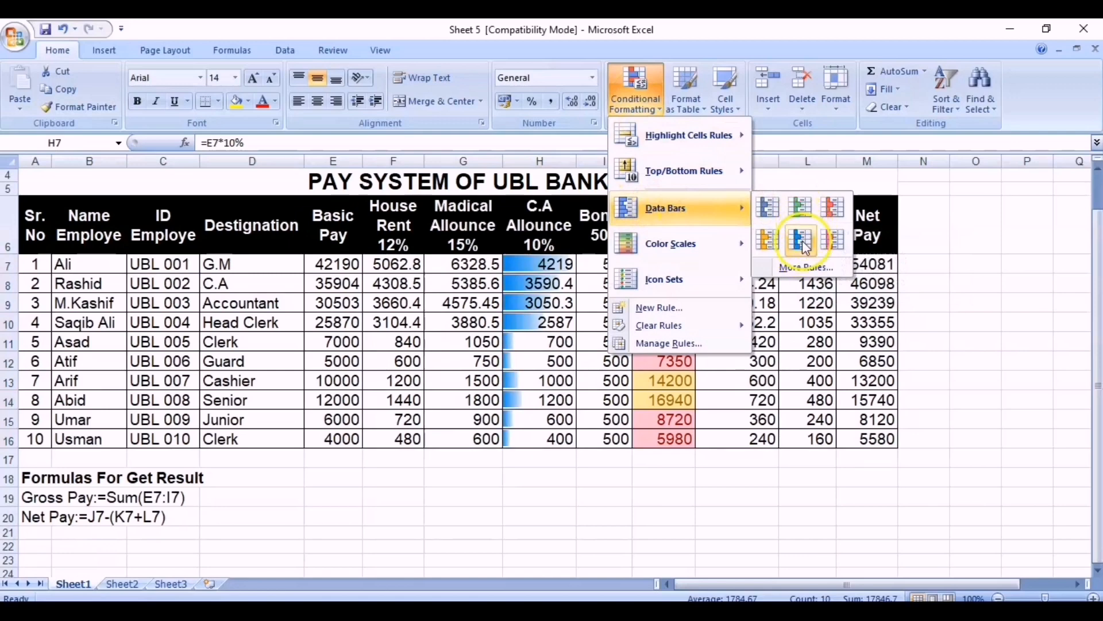
pyautogui.click(805, 208)
pyautogui.click(806, 208)
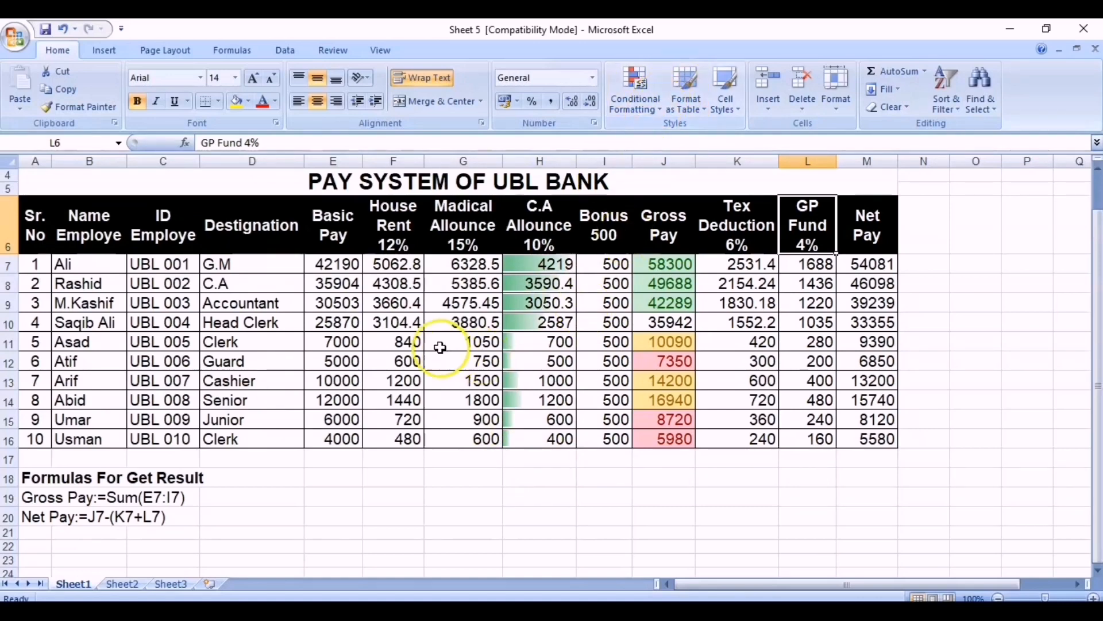
# Step: Apply the three-flag icon set to the Madical Allounce values in G7:G16
pyautogui.moveTo(465, 264); pyautogui.dragTo(459, 439)
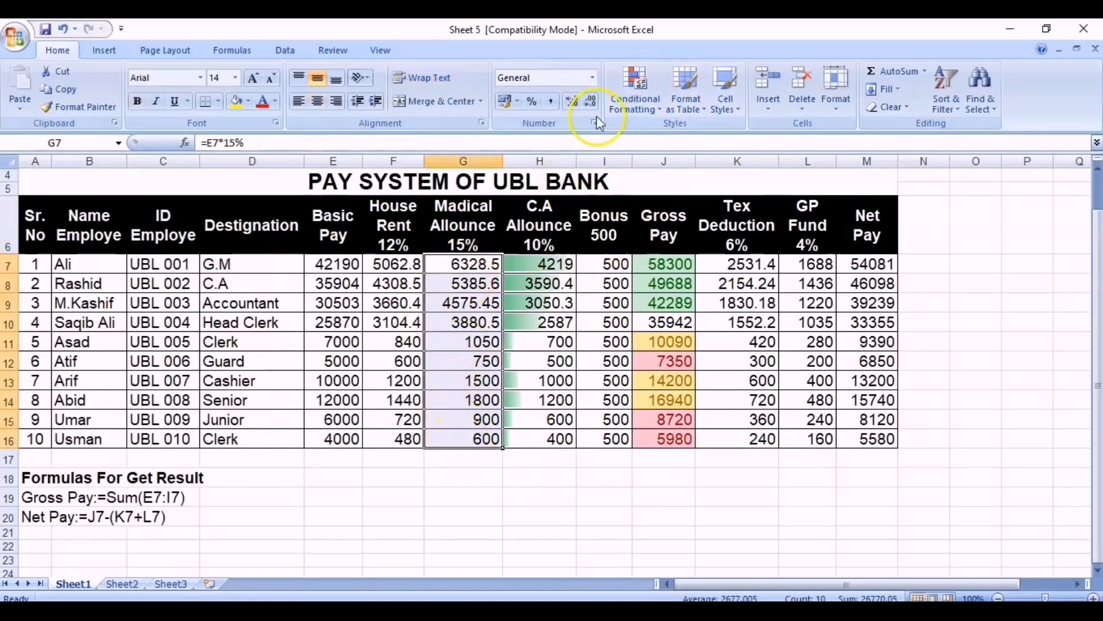
pyautogui.click(636, 91)
pyautogui.moveTo(673, 236)
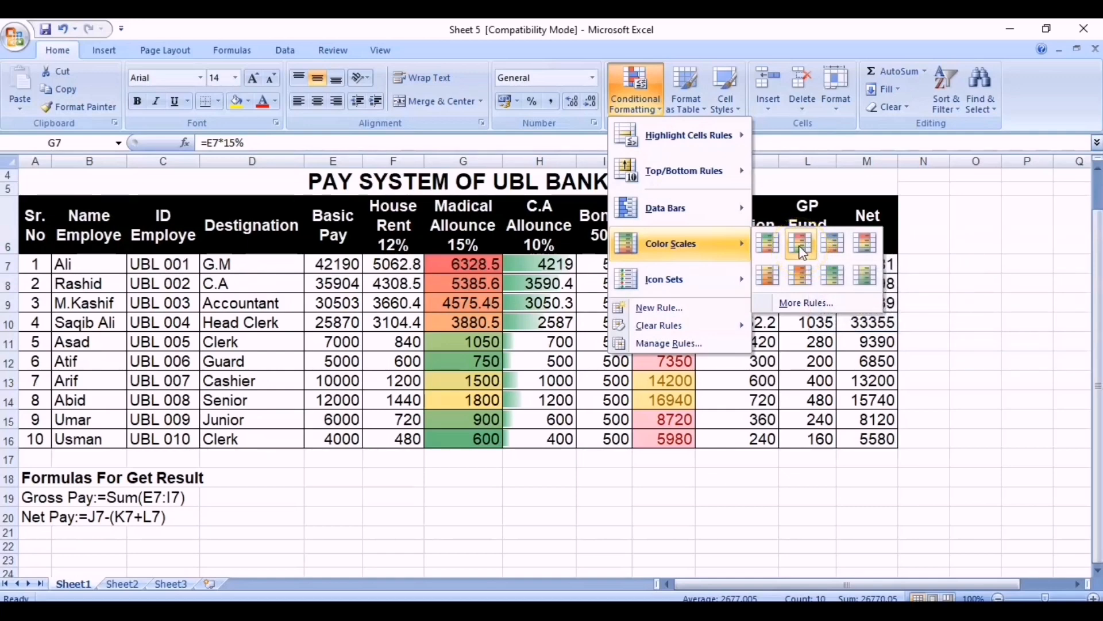
pyautogui.moveTo(700, 143)
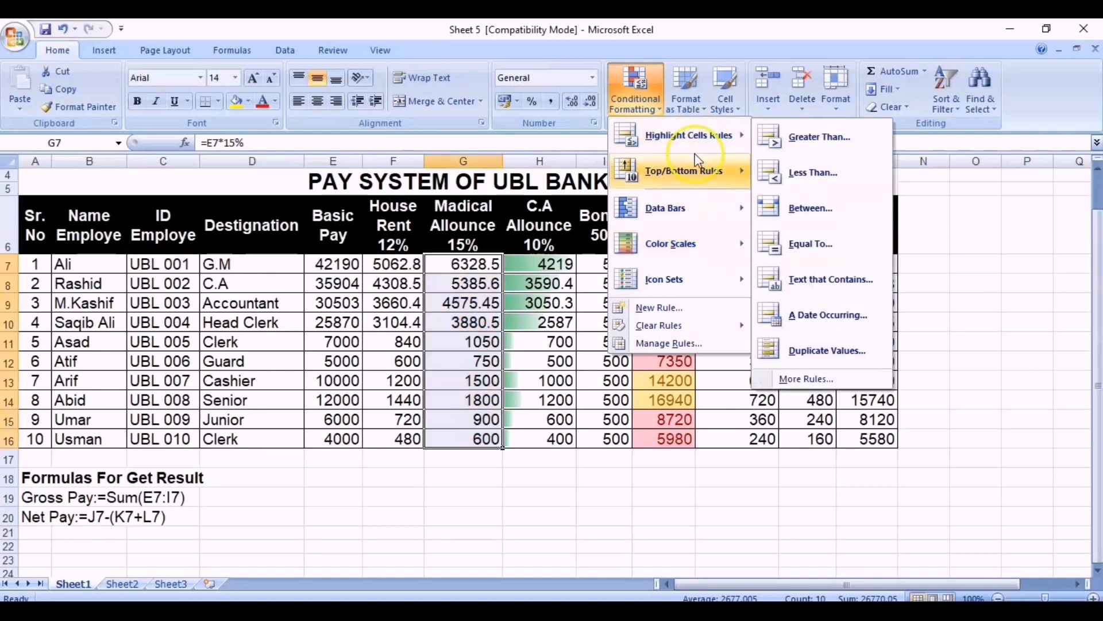
pyautogui.moveTo(670, 162)
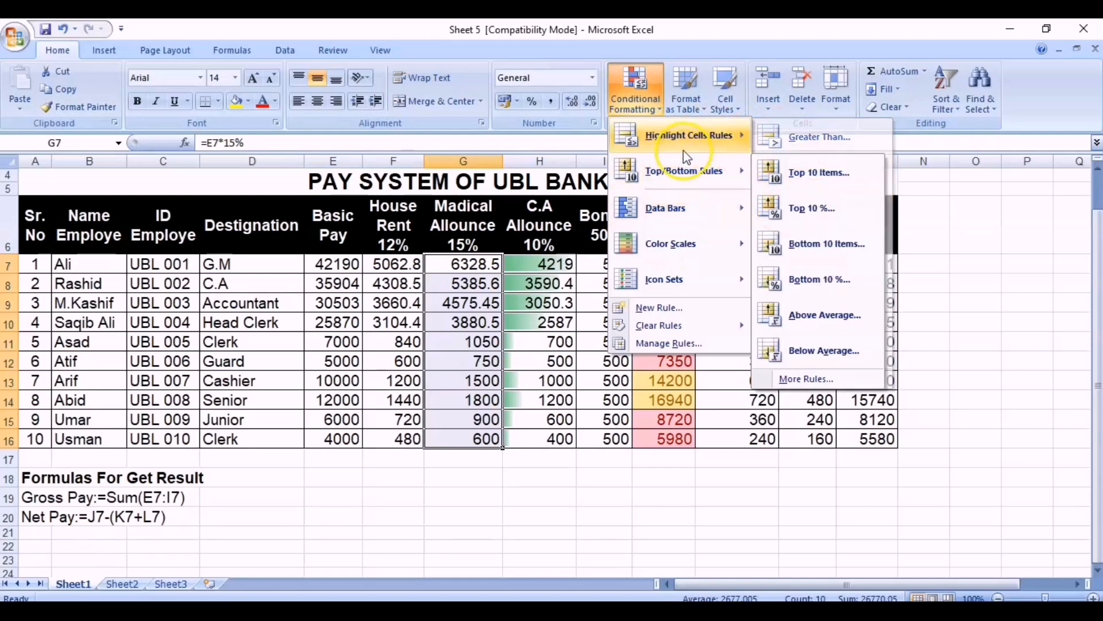
pyautogui.moveTo(651, 198)
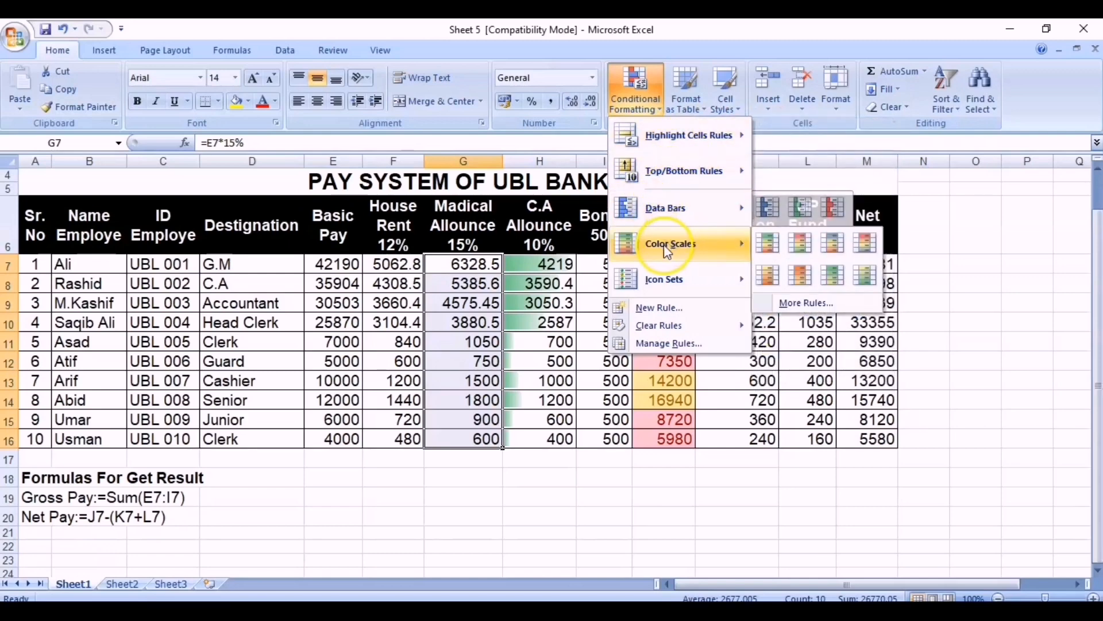
pyautogui.moveTo(679, 257)
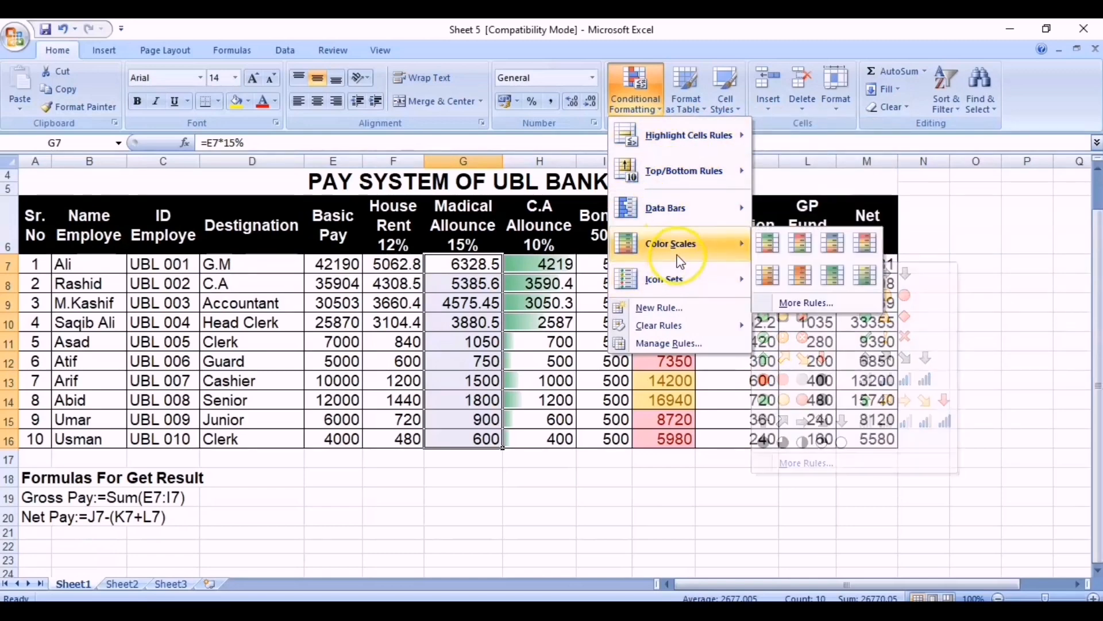
pyautogui.moveTo(666, 282)
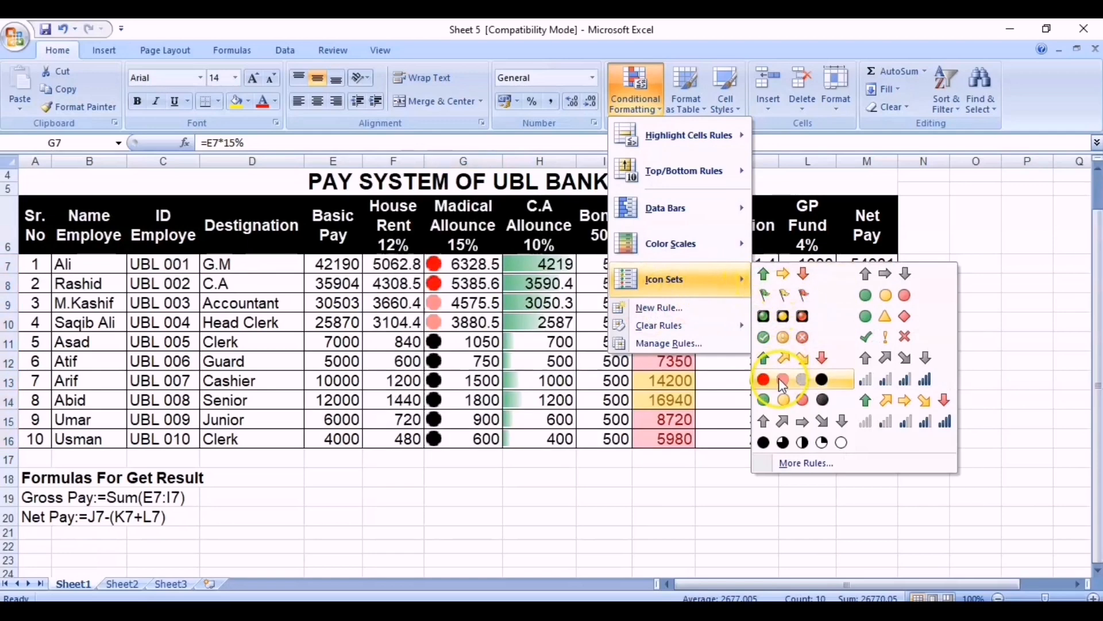
pyautogui.click(791, 295)
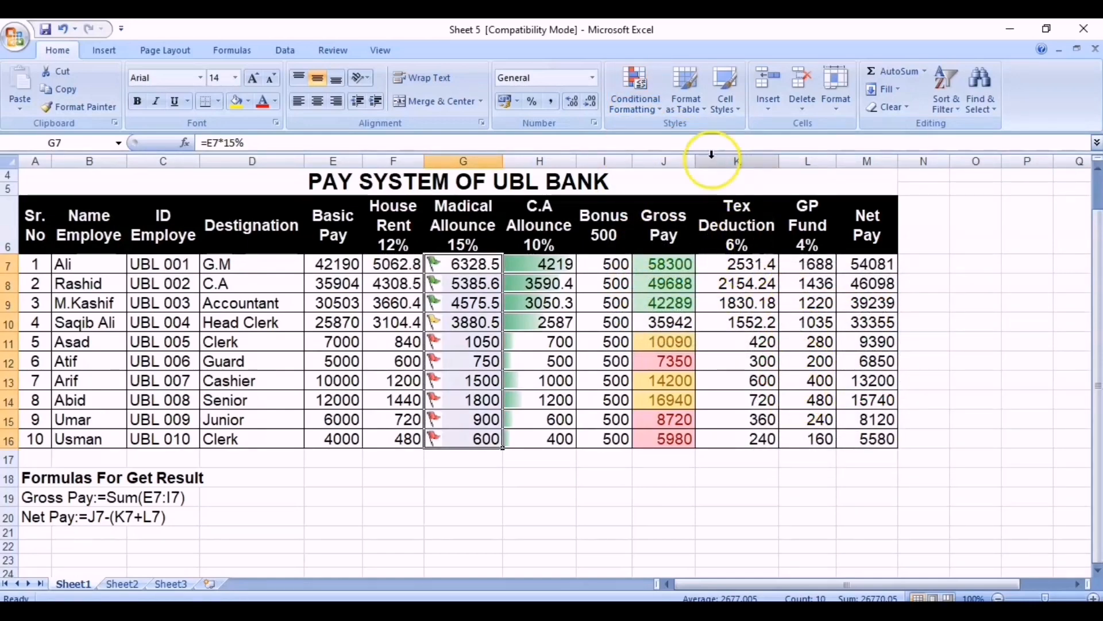
# Step: Format the pay range A6:M16 as a table with headers, using a red Medium table style
pyautogui.moveTo(871, 440); pyautogui.dragTo(10, 235)
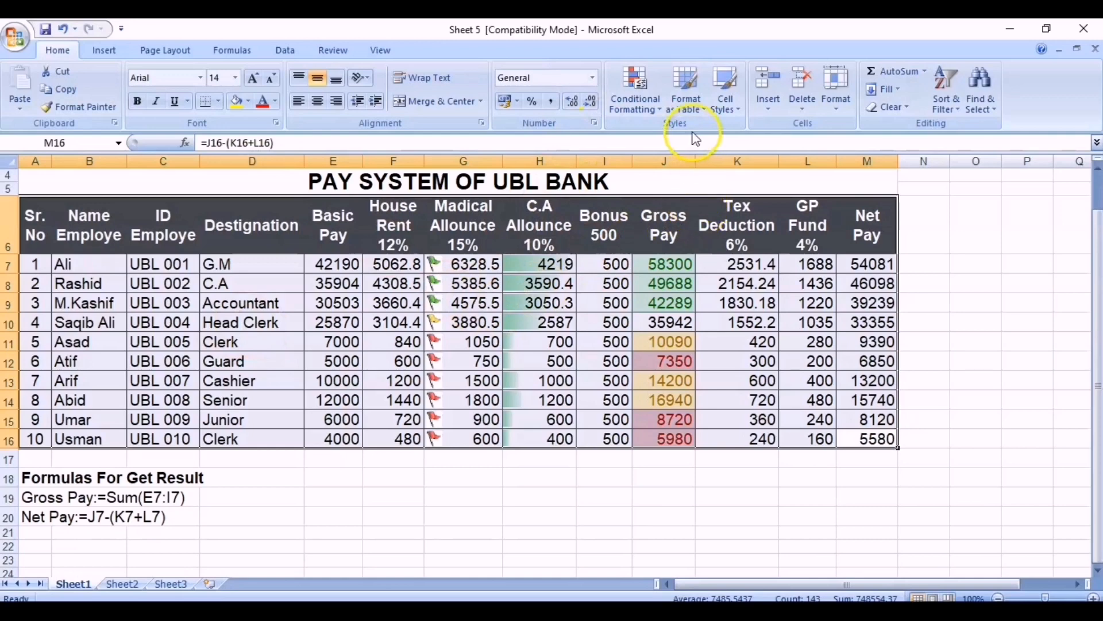
pyautogui.click(693, 111)
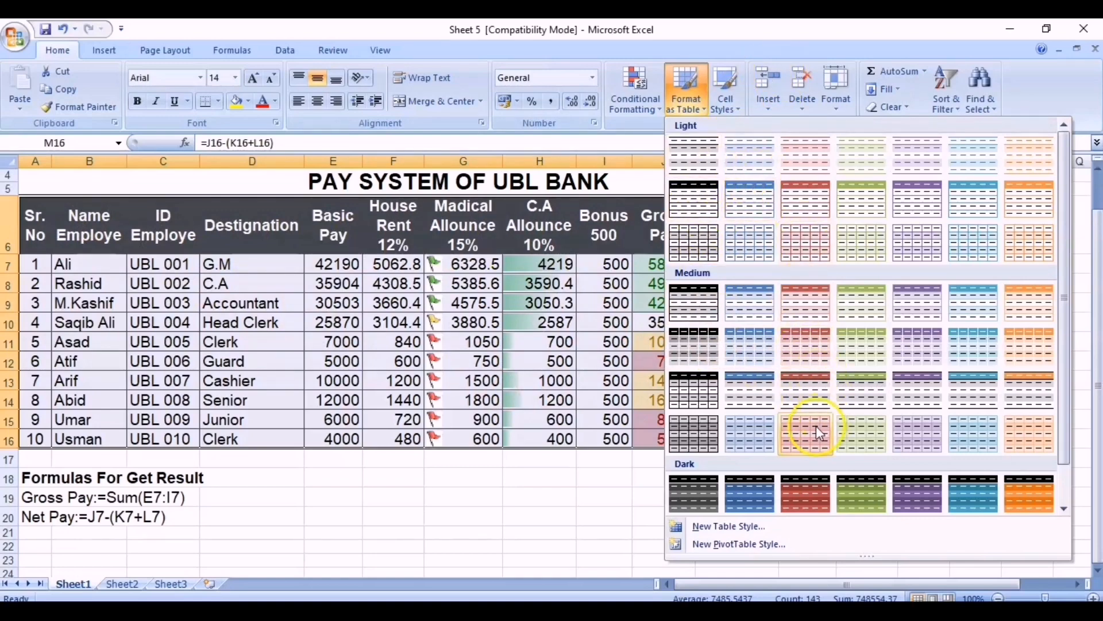
pyautogui.click(799, 347)
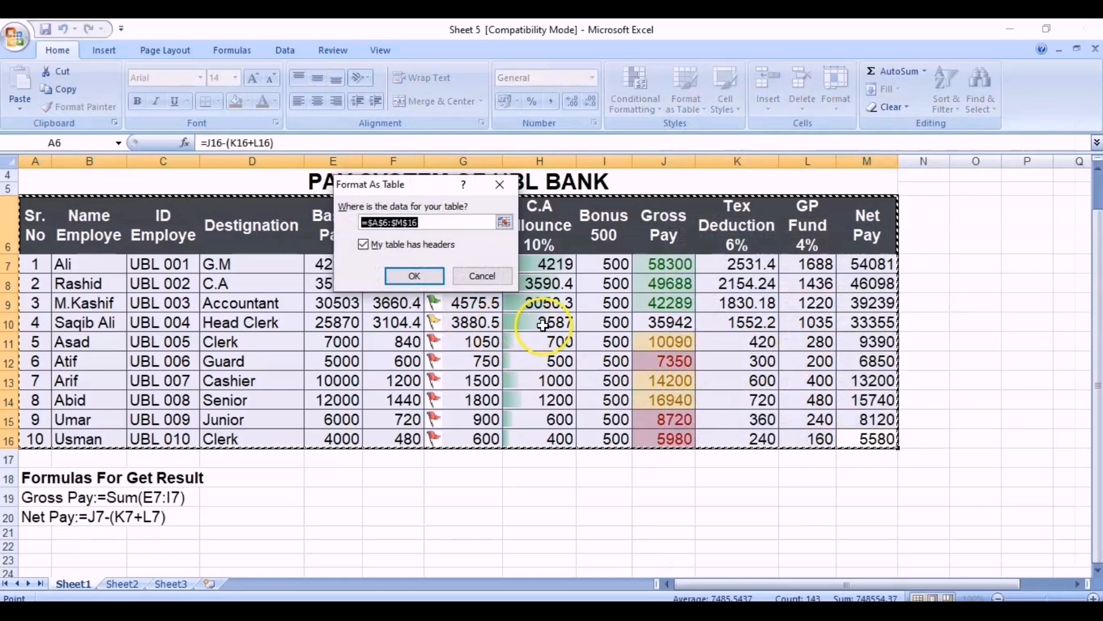
pyautogui.click(414, 276)
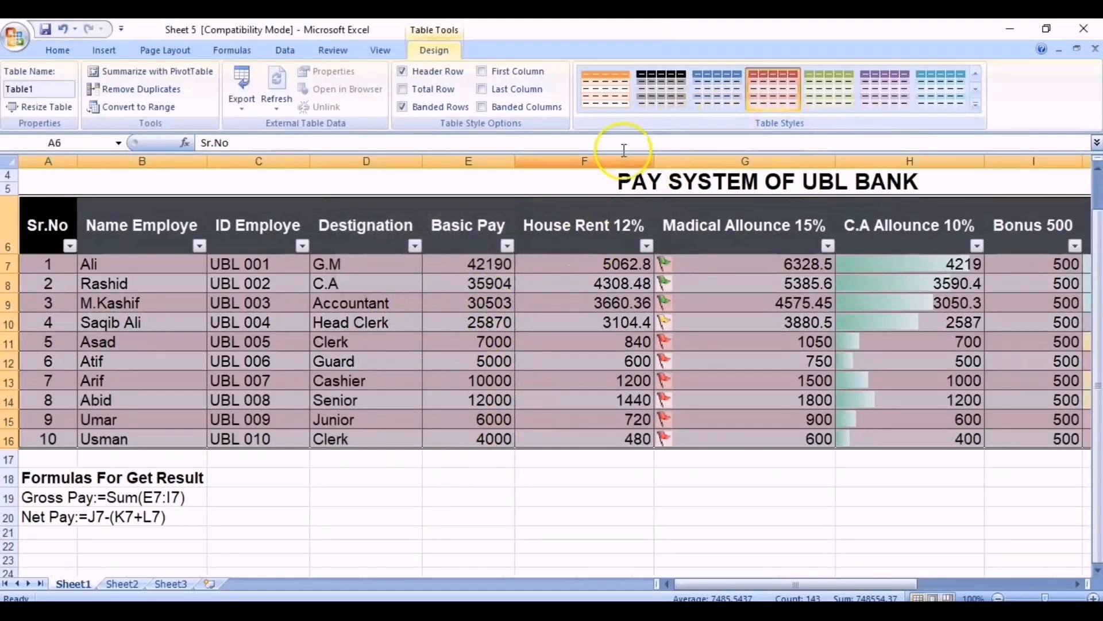
# Step: Switch the pay table to the blue Medium table style with banded rows
pyautogui.click(59, 50)
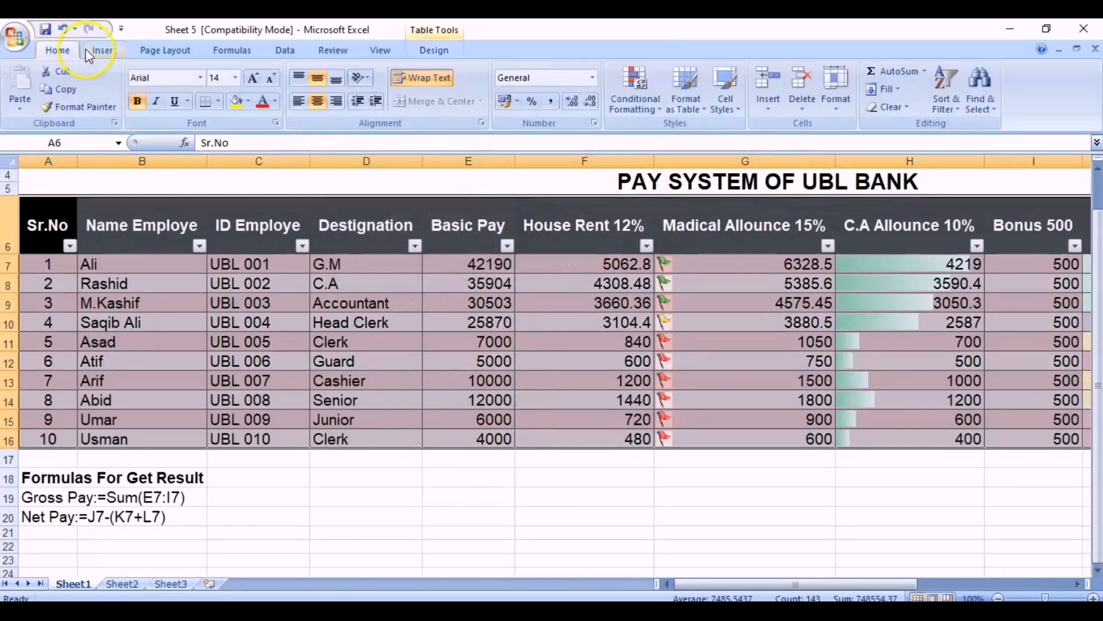
pyautogui.click(695, 111)
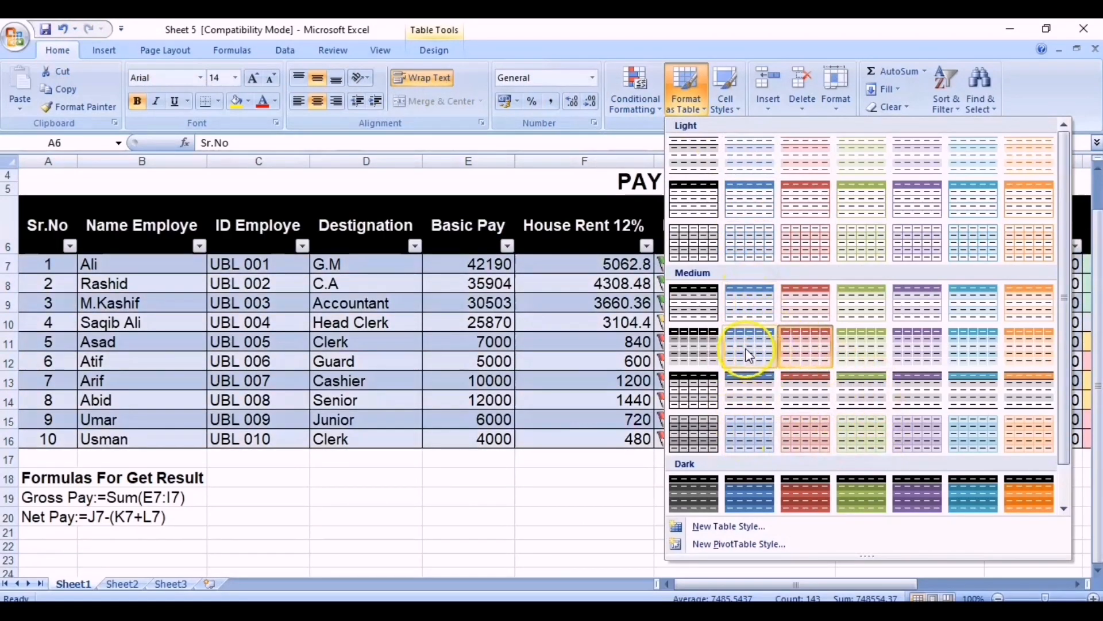
pyautogui.click(750, 356)
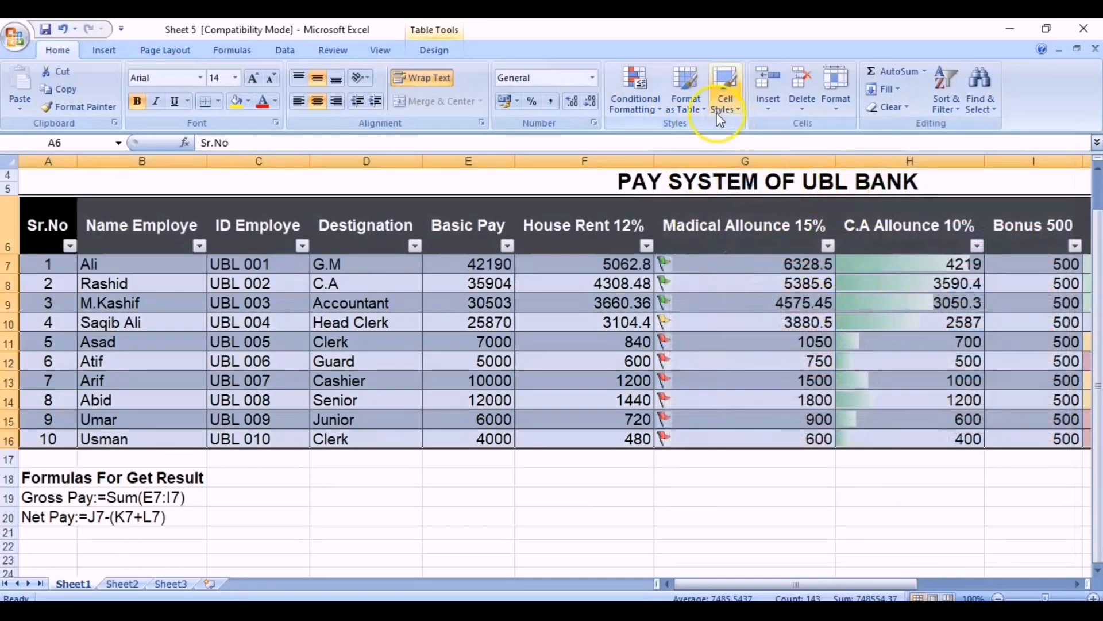
# Step: Undo the table style change and the conversion of the pay range into a table
pyautogui.click(397, 360)
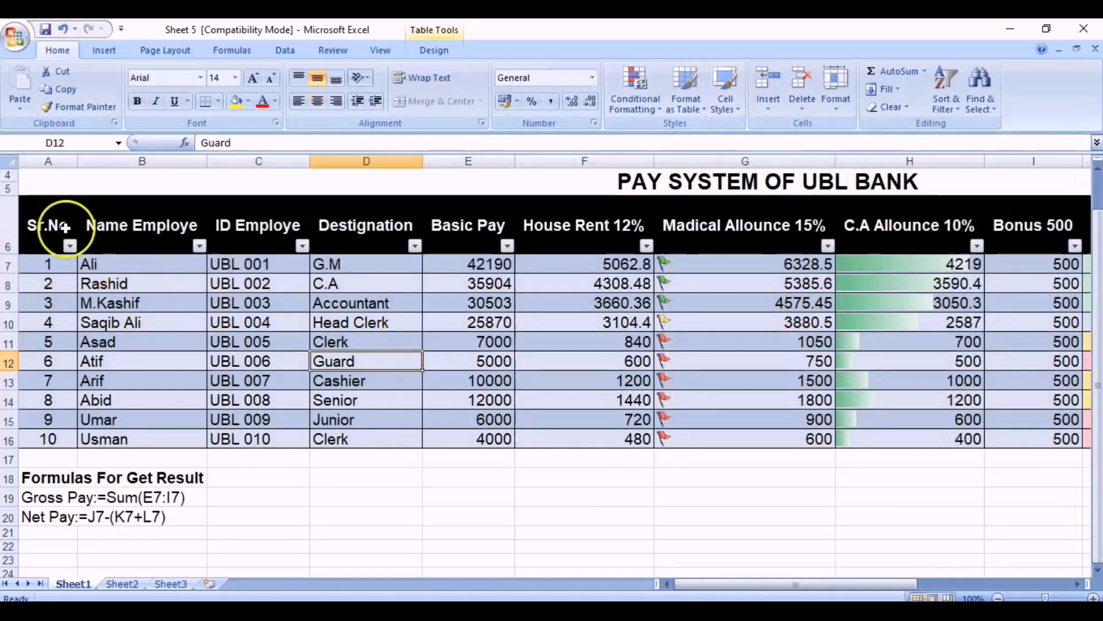
pyautogui.doubleClick(65, 228)
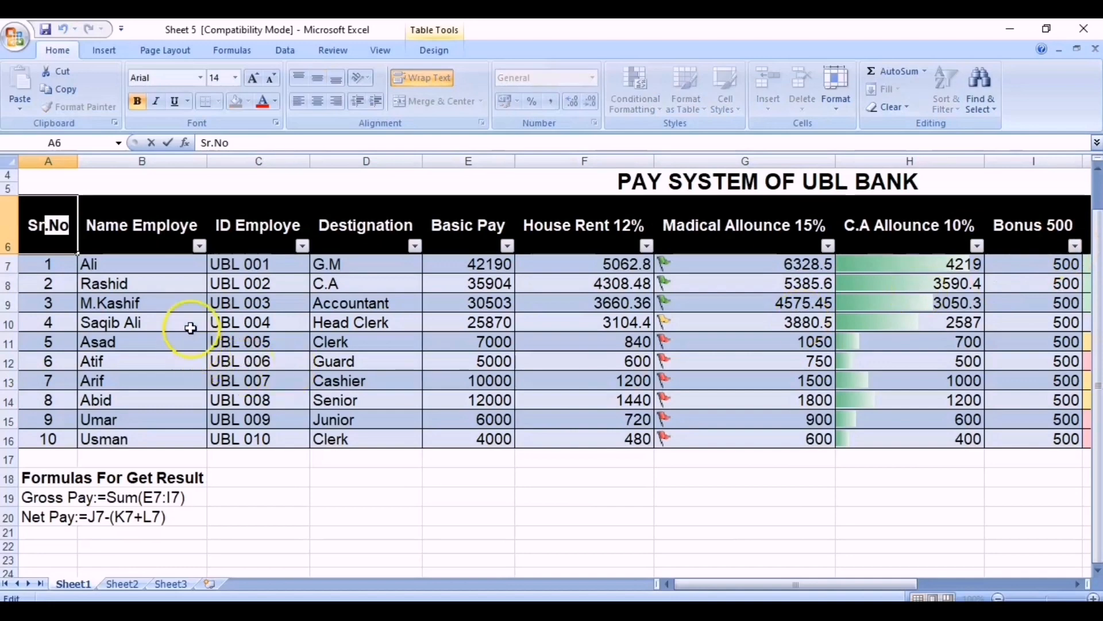
pyautogui.click(191, 328)
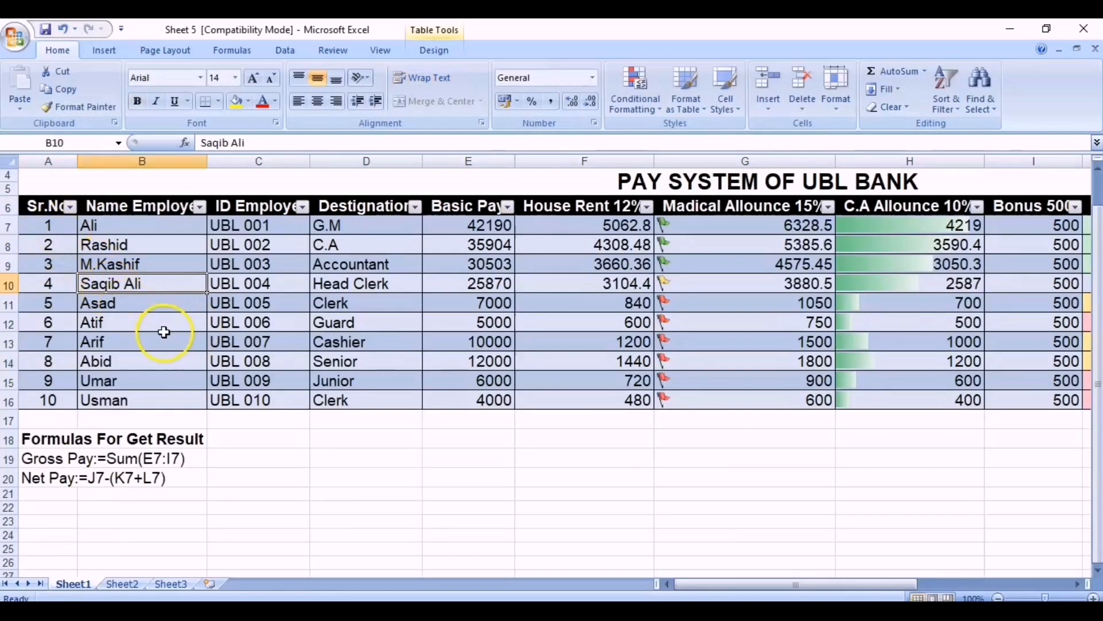
pyautogui.hotkey('ctrl', 'z')
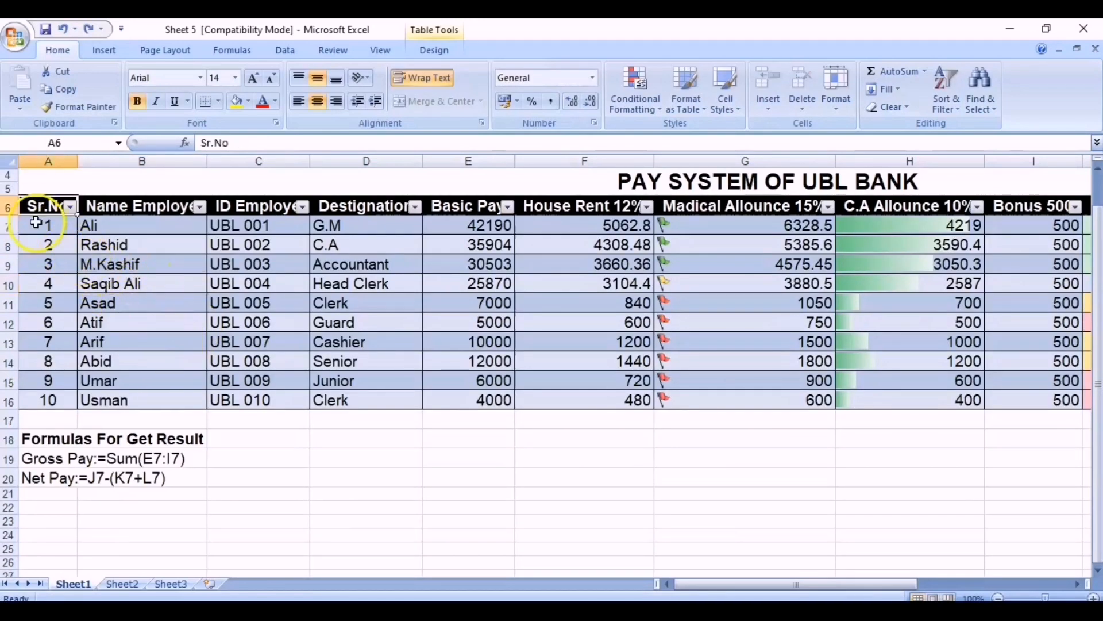
pyautogui.hotkey('ctrl', 'a')
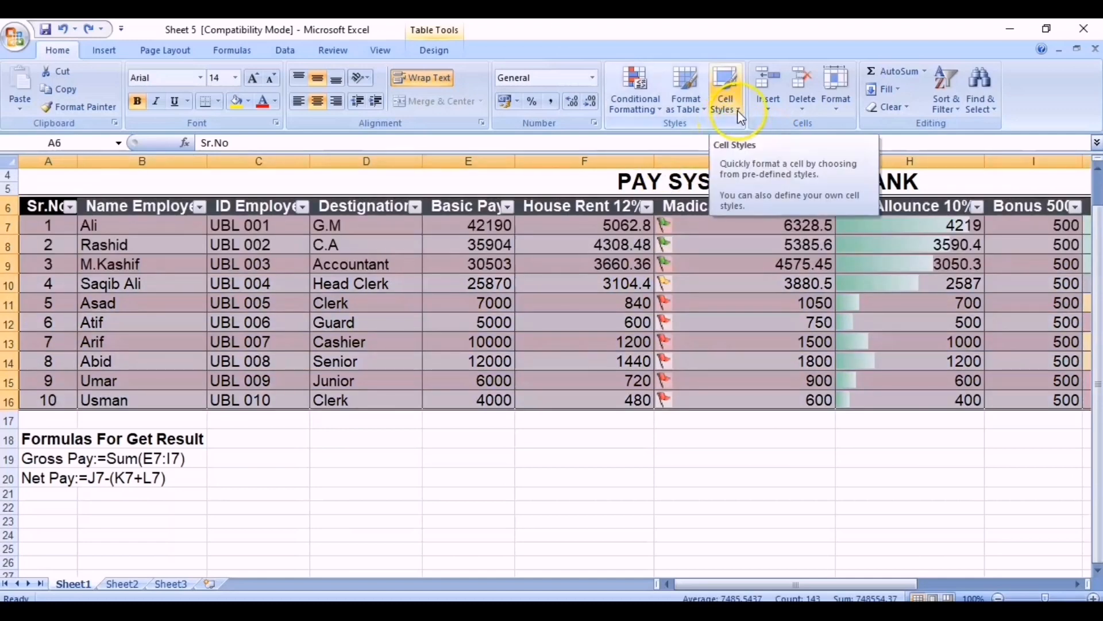
pyautogui.click(133, 262)
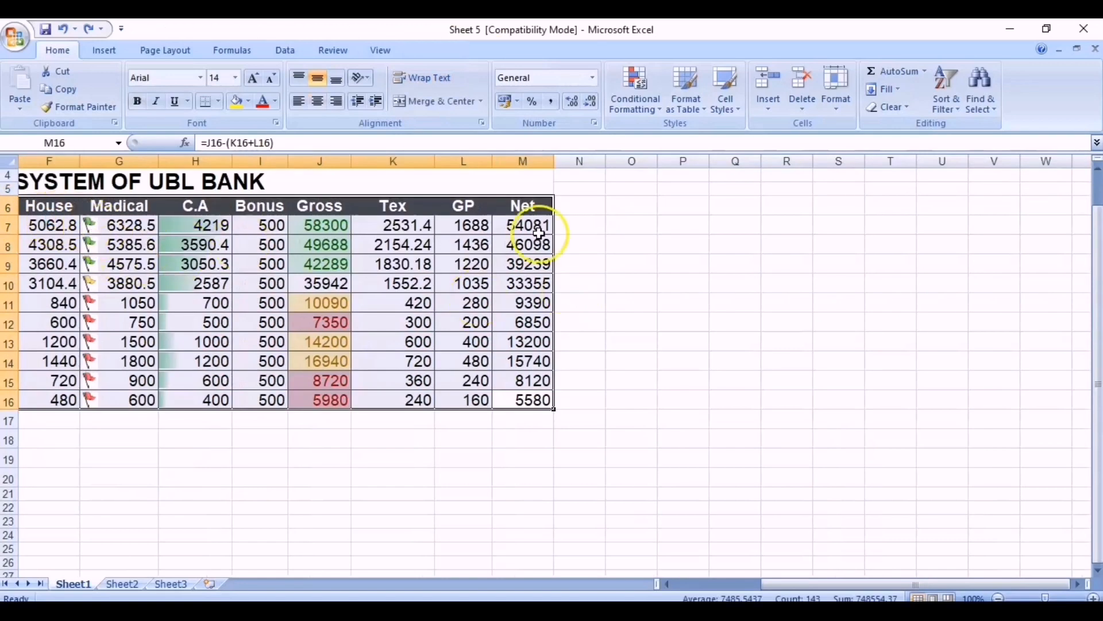
pyautogui.doubleClick(535, 241)
pyautogui.press('Return')
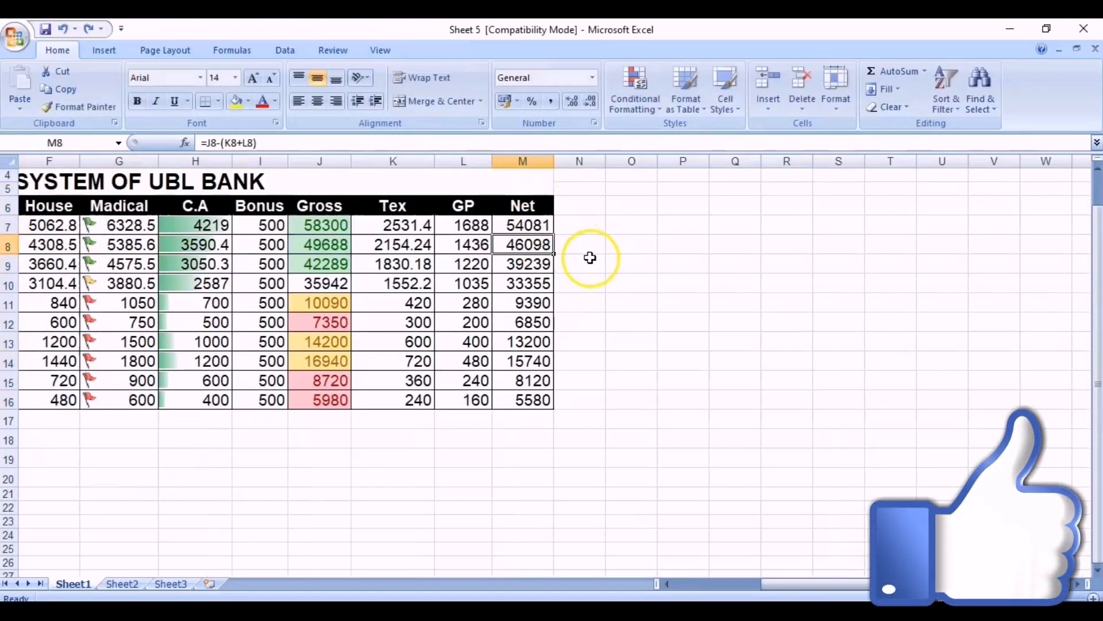
# Step: Select the header row A6:M6 and look through the available cell styles without applying one
pyautogui.click(611, 264)
pyautogui.click(534, 207)
pyautogui.hscroll(-5, 247, 189)
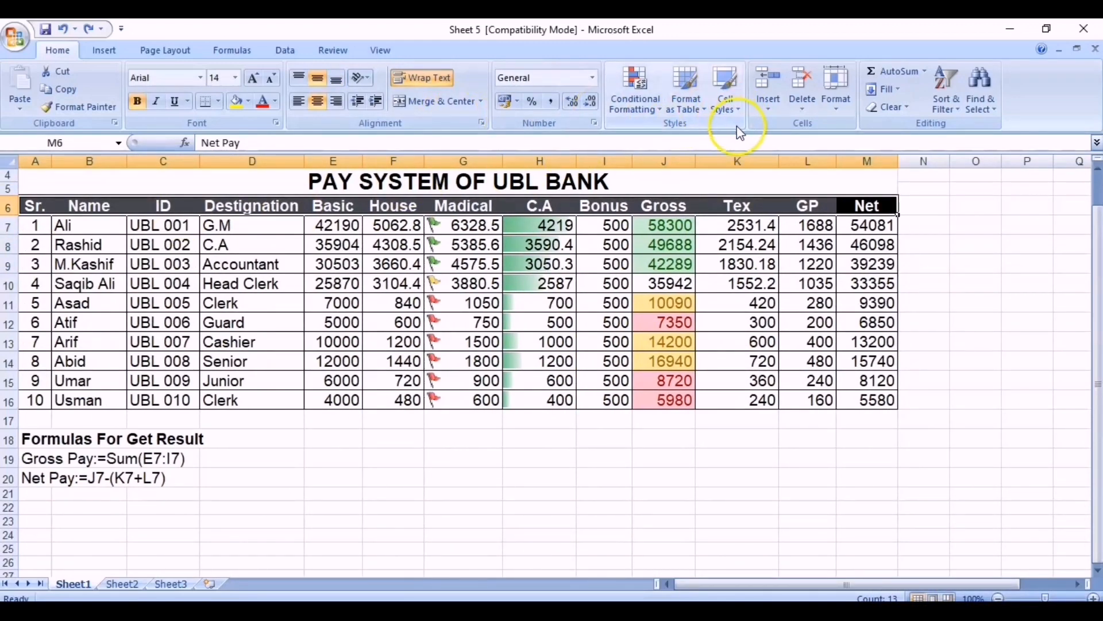
pyautogui.click(727, 105)
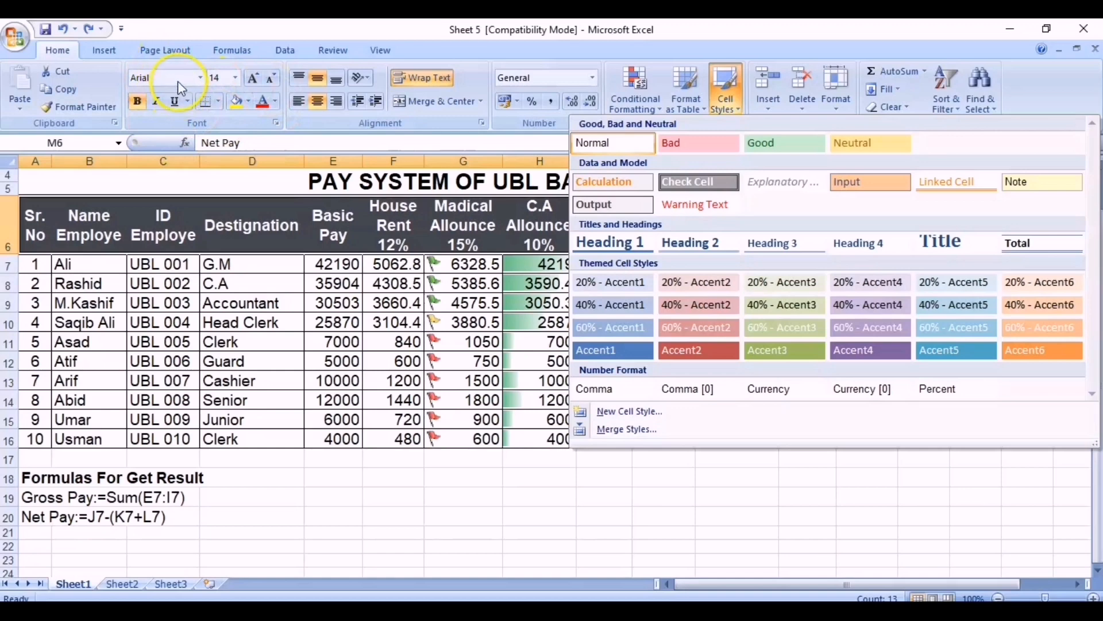
pyautogui.click(315, 343)
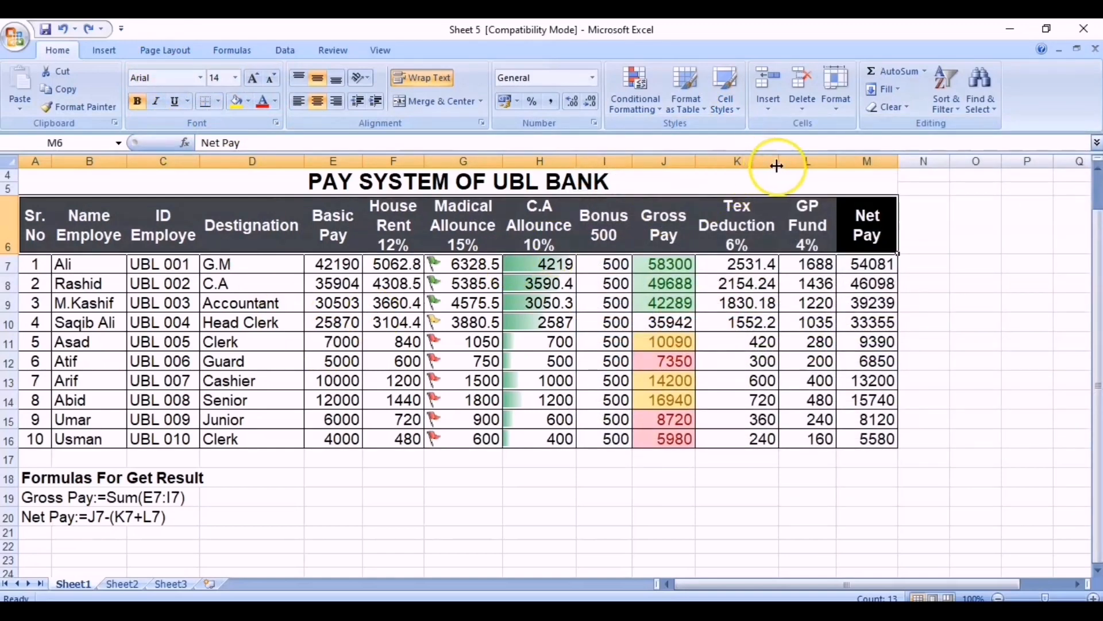
pyautogui.click(740, 284)
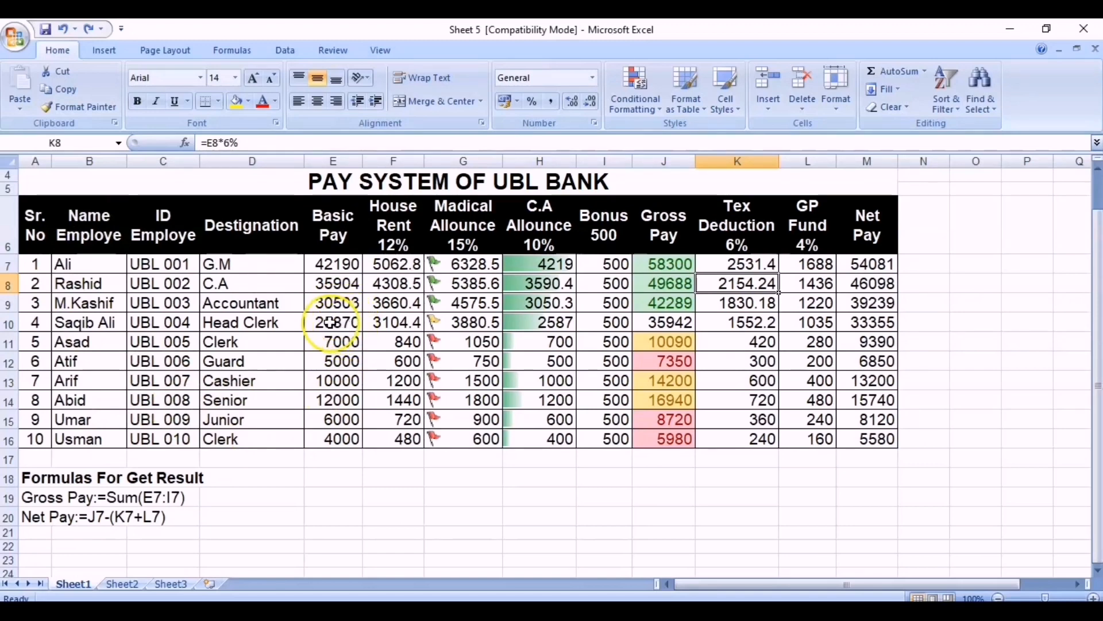
pyautogui.click(341, 303)
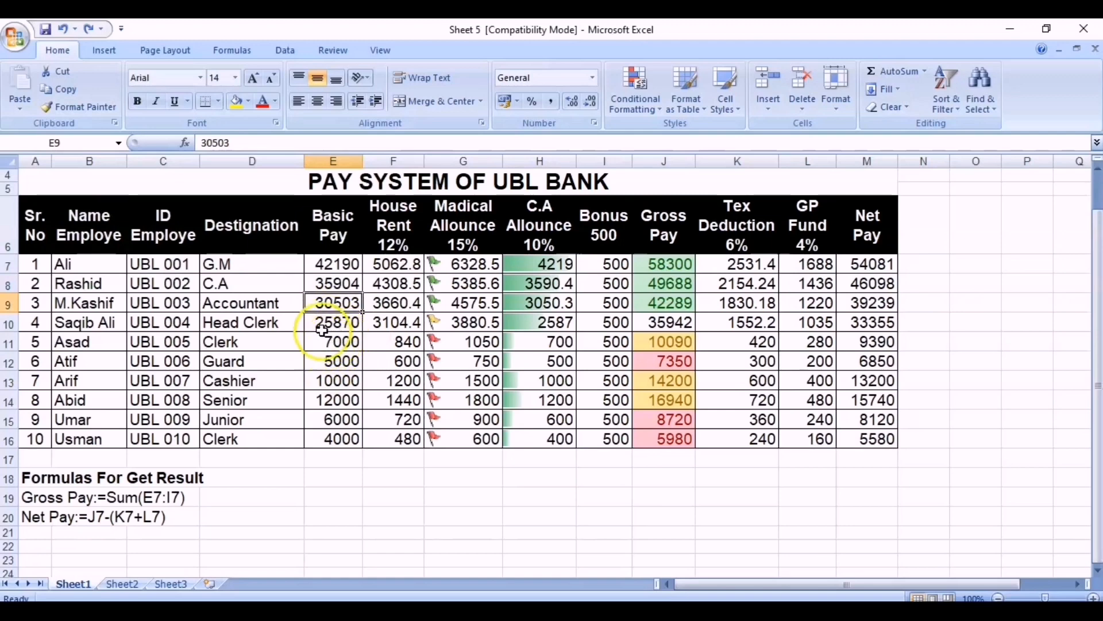
pyautogui.click(329, 319)
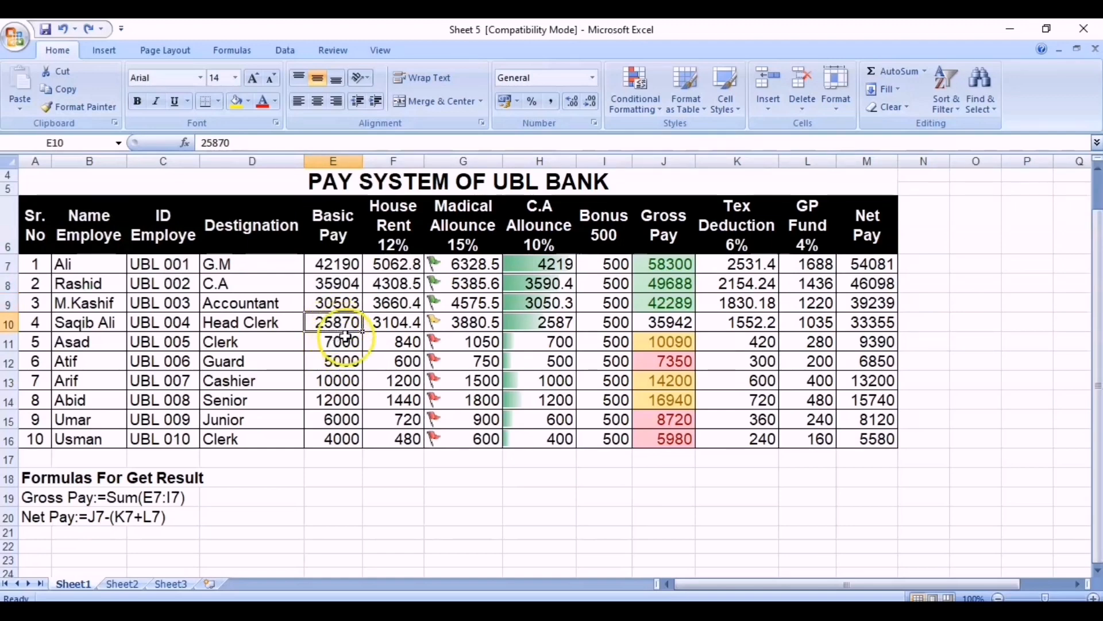
pyautogui.doubleClick(332, 320)
pyautogui.moveTo(332, 320); pyautogui.dragTo(331, 380)
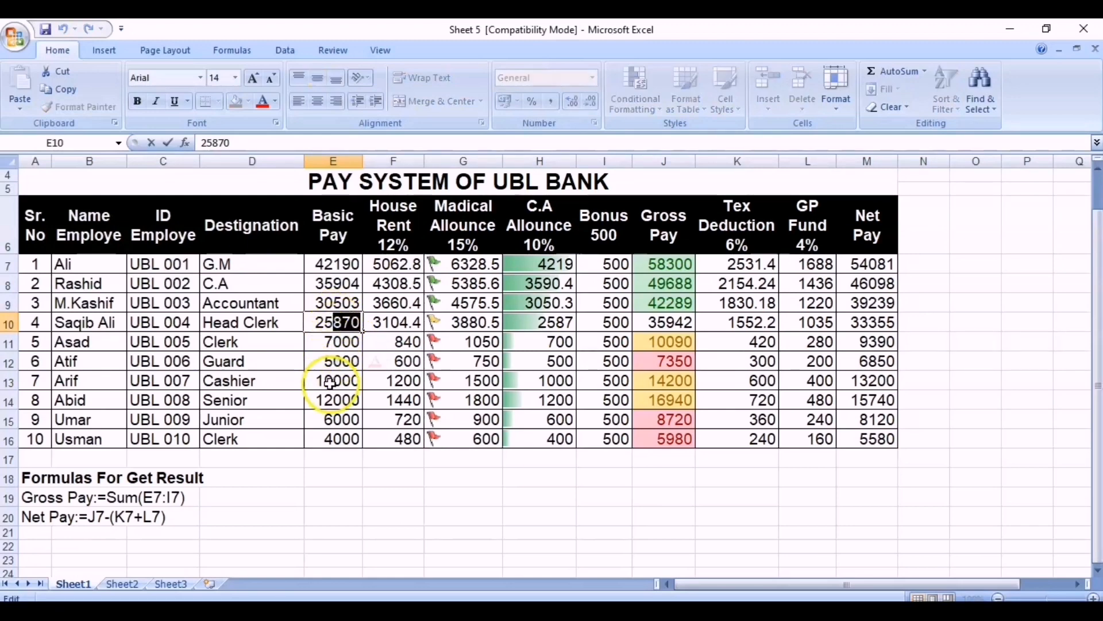
pyautogui.press('Return')
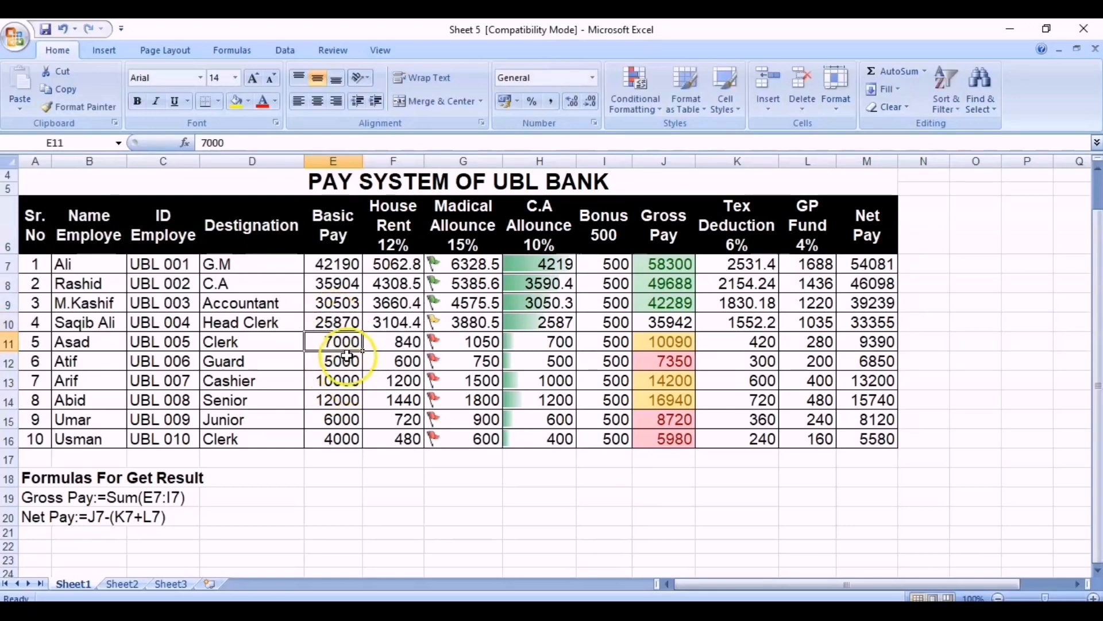
pyautogui.moveTo(337, 316); pyautogui.dragTo(344, 445)
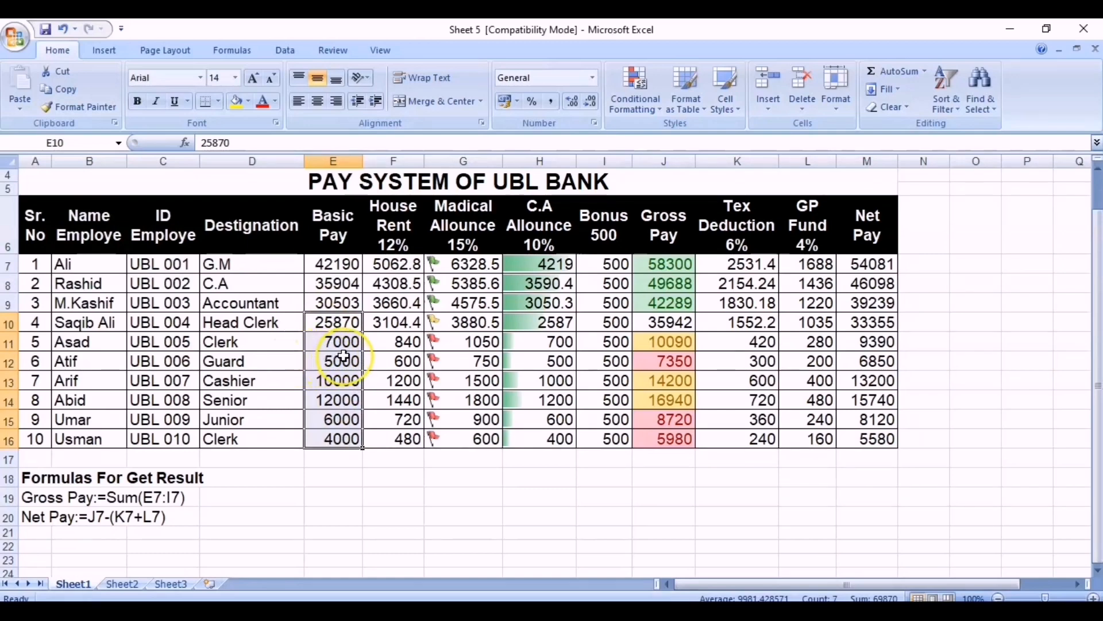
pyautogui.click(336, 325)
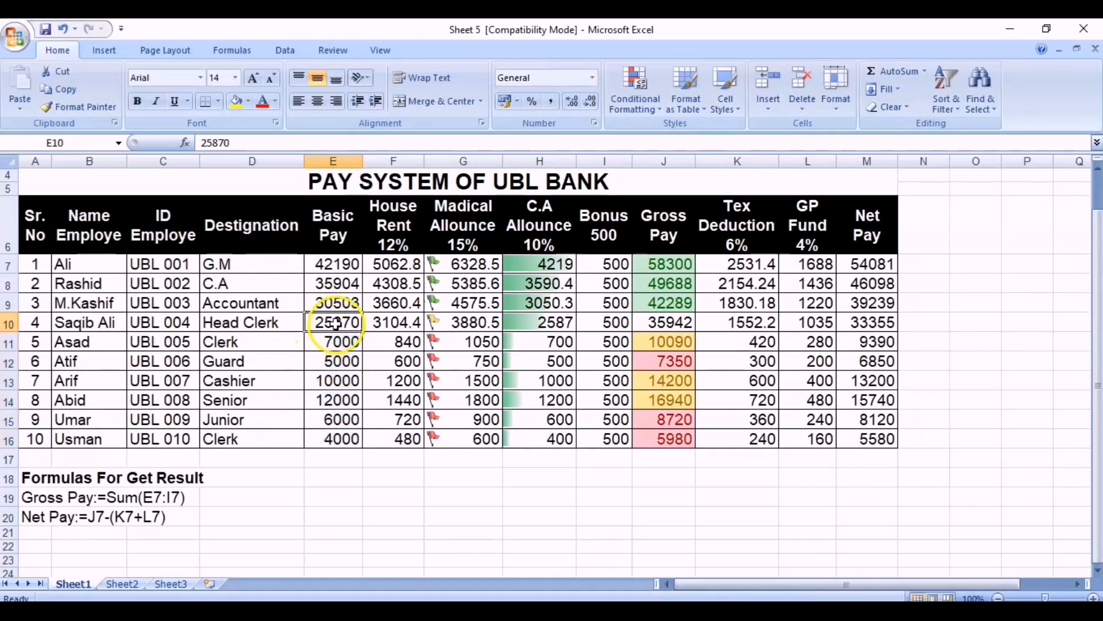
# Step: Insert a blank row at row 10, above the fourth employee's record
pyautogui.click(11, 316)
pyautogui.rightClick(10, 320)
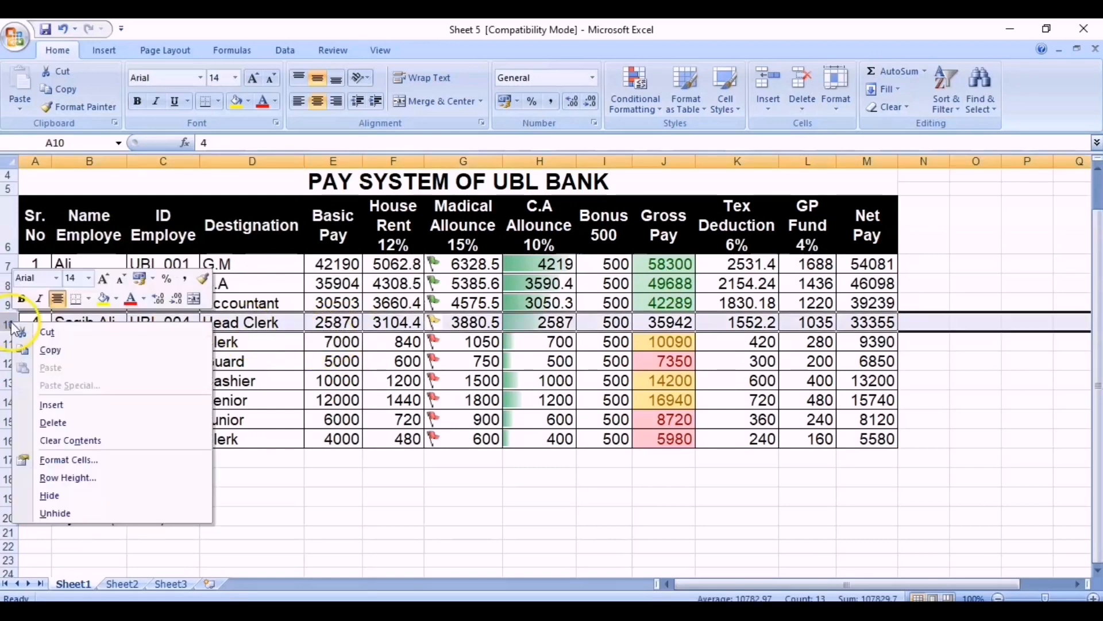
pyautogui.click(55, 405)
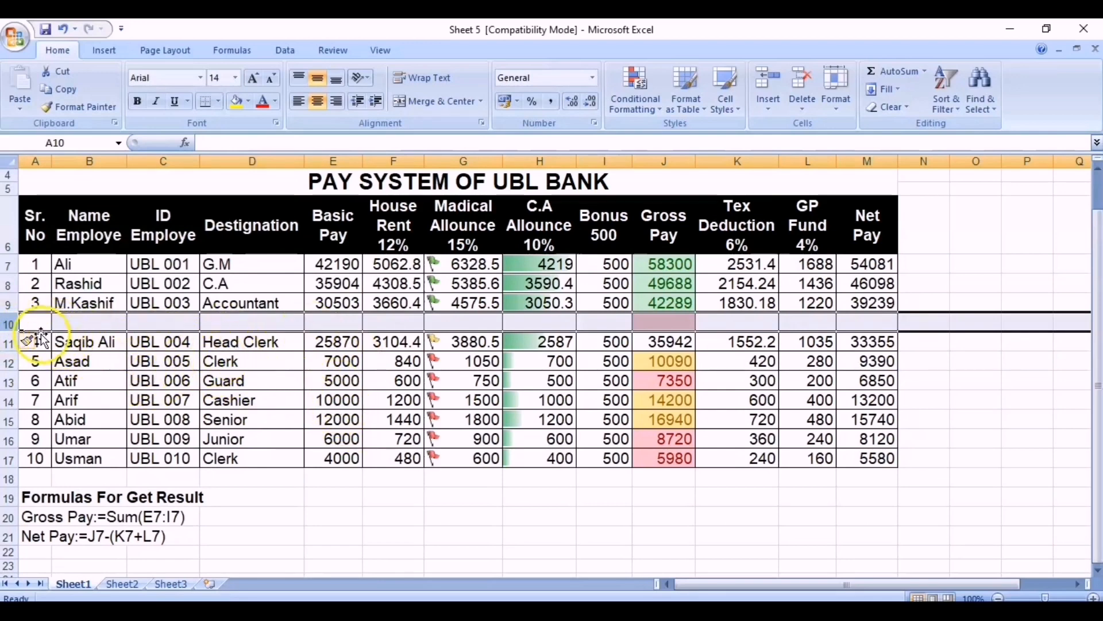
# Step: Delete the blank row 10 above the fourth employee's record
pyautogui.rightClick(12, 324)
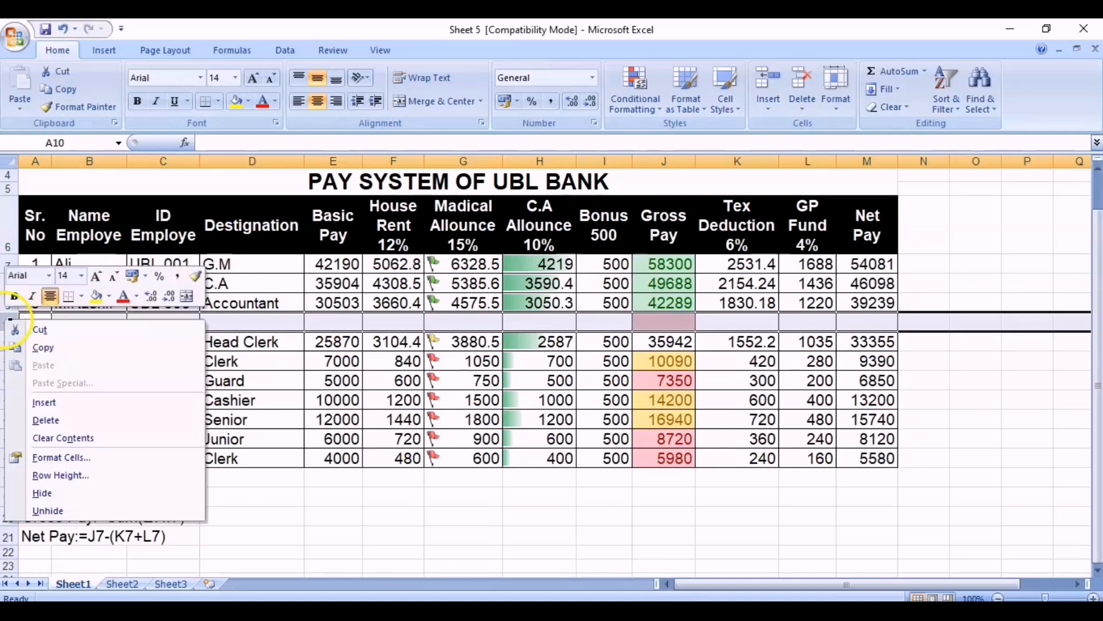
pyautogui.click(51, 421)
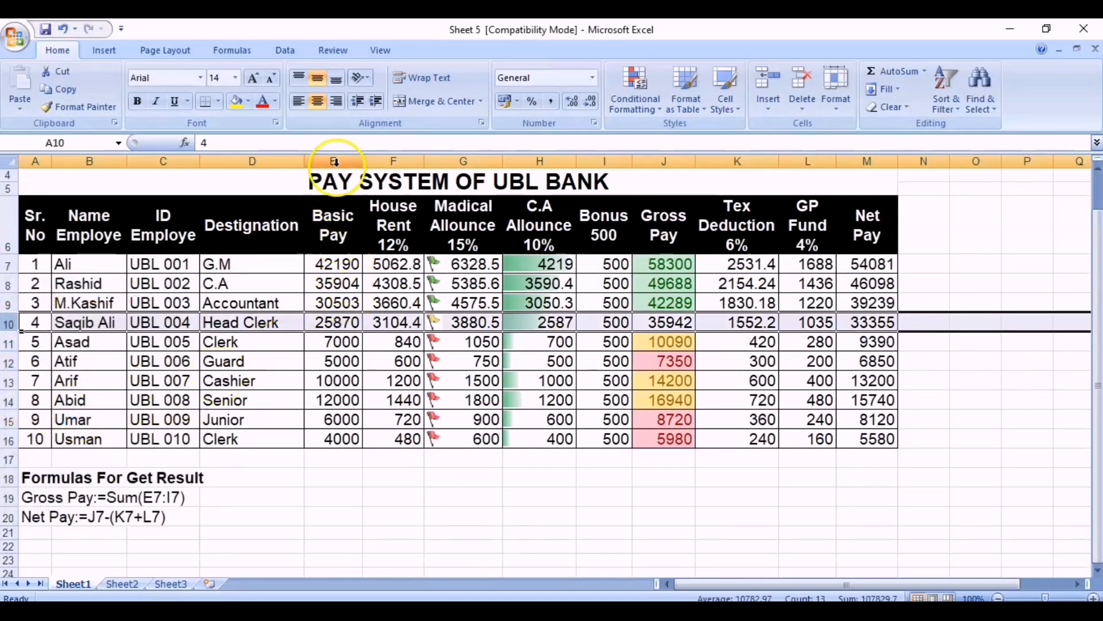
# Step: Insert a blank column before the Basic Pay column, and undo the insertion
pyautogui.click(335, 161)
pyautogui.rightClick(336, 163)
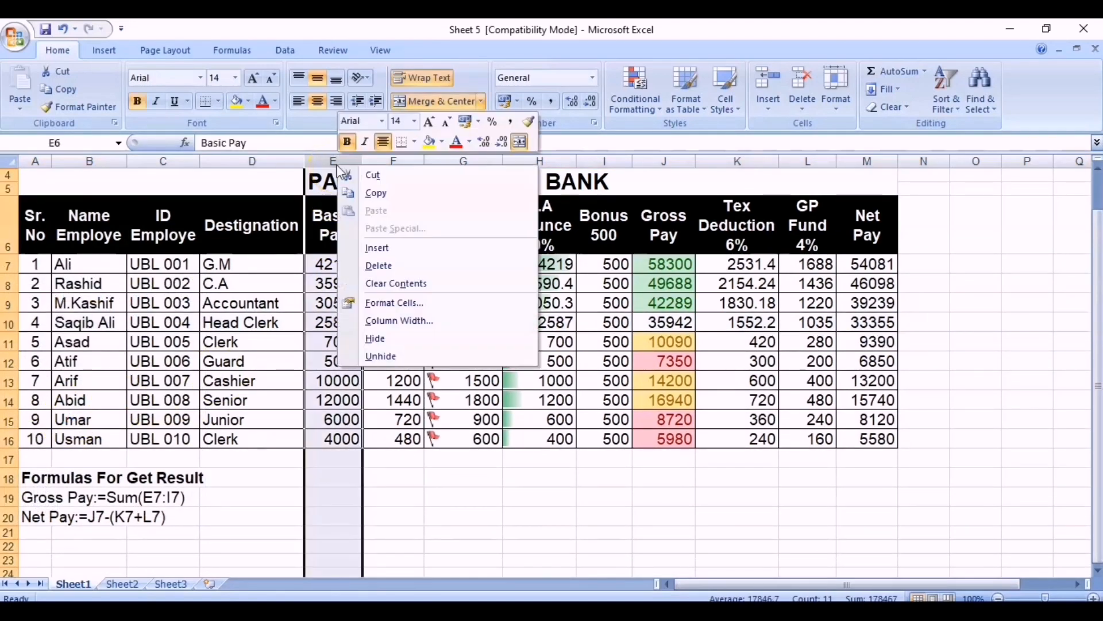
pyautogui.click(386, 254)
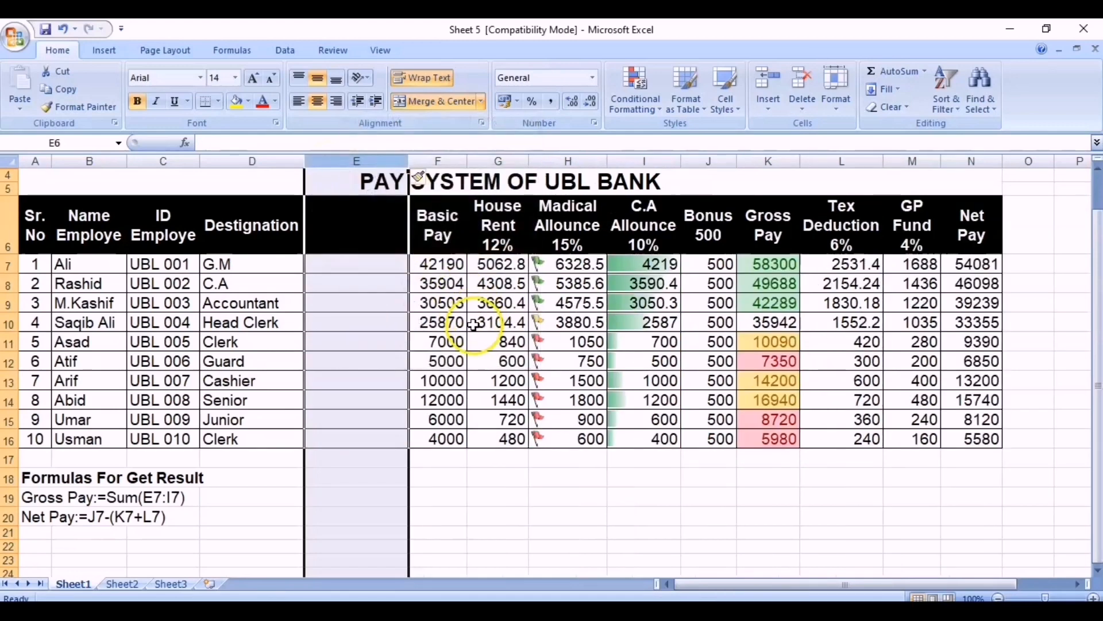
pyautogui.hotkey('ctrl', 'z')
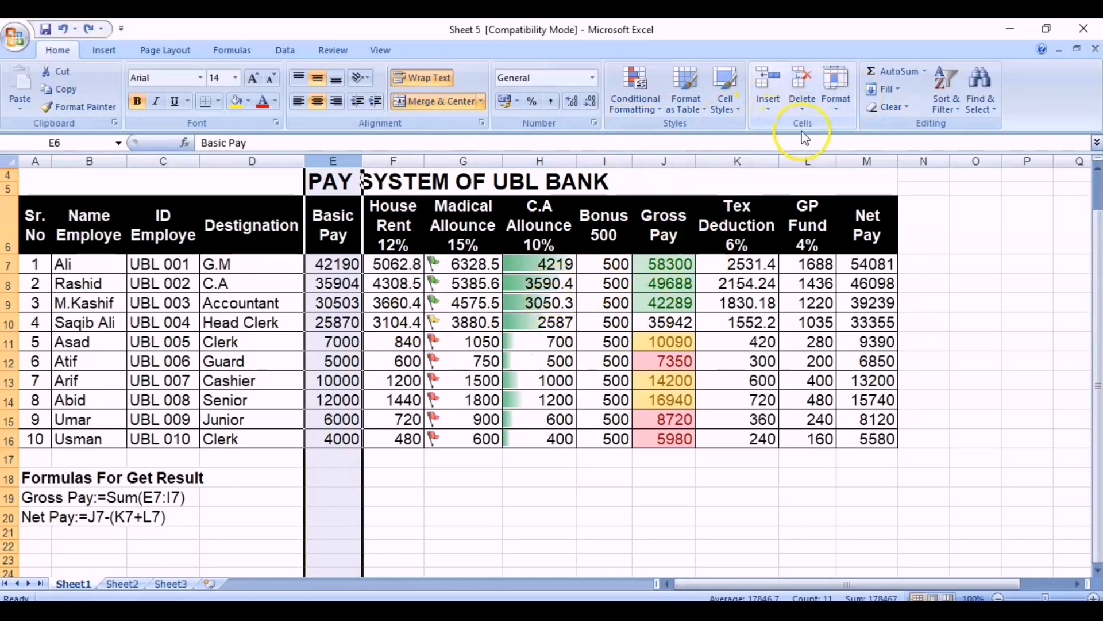
# Step: Insert a blank cell at E9 in the Basic Pay column, shifting the existing cells down
pyautogui.click(770, 111)
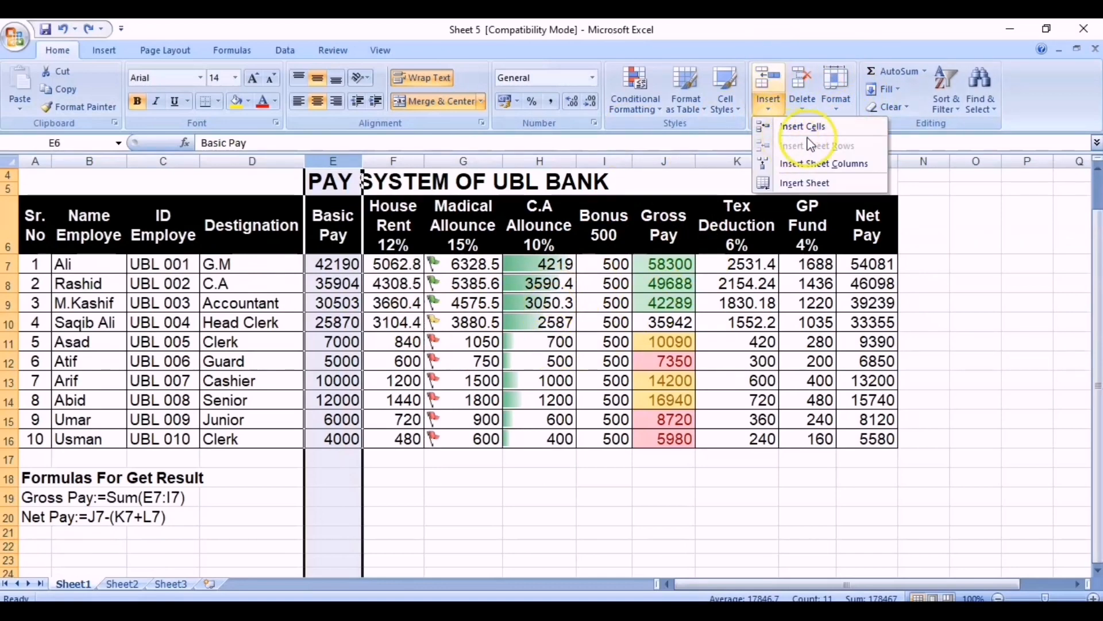
pyautogui.click(342, 312)
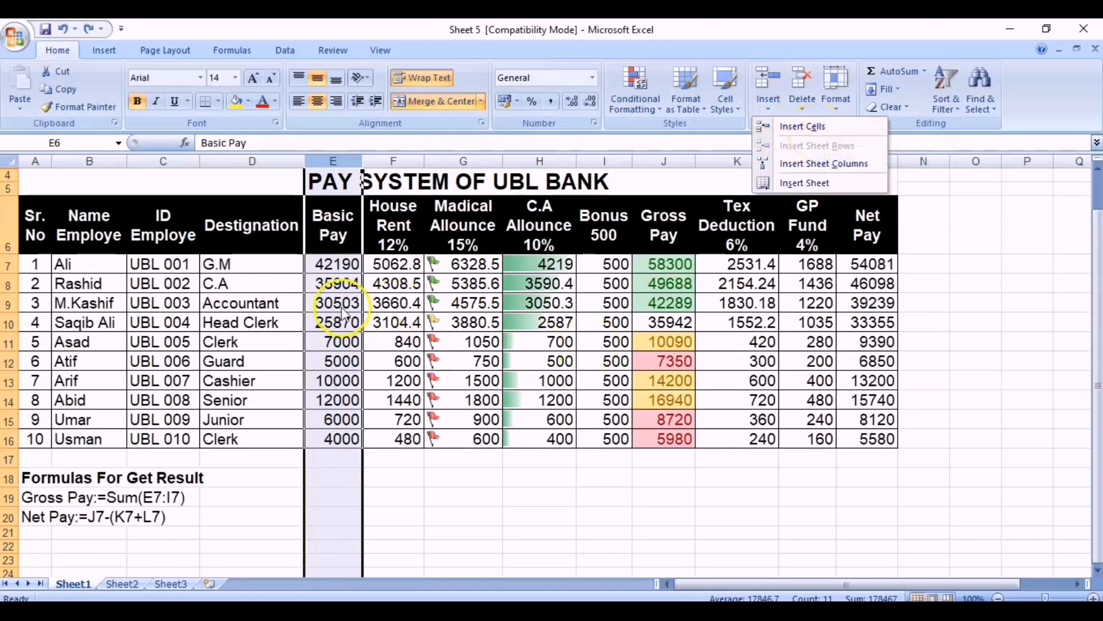
pyautogui.click(337, 304)
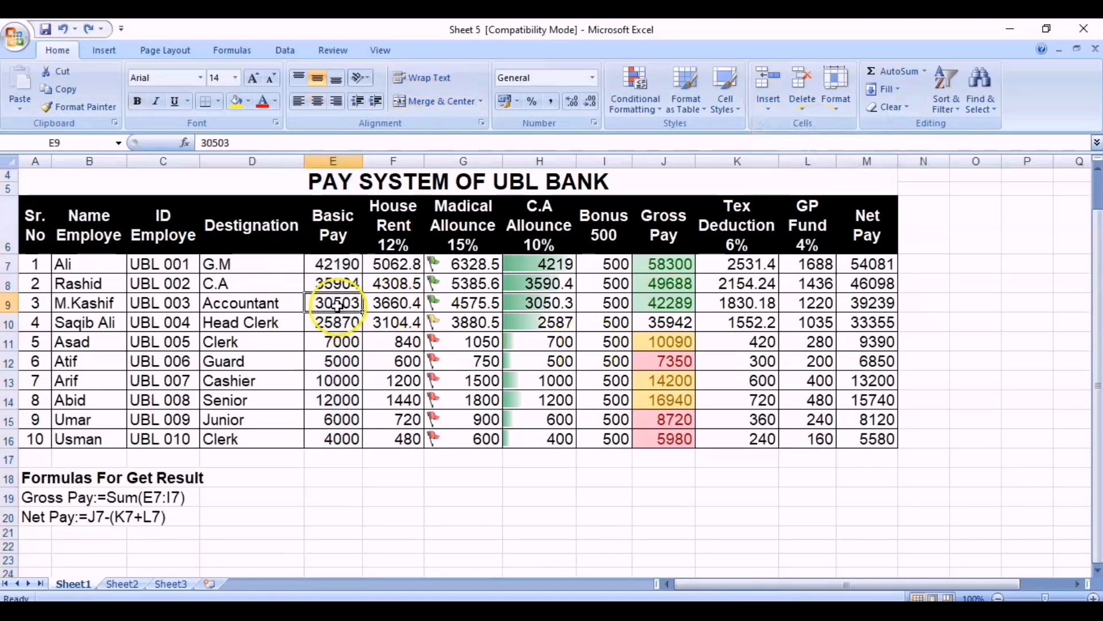
pyautogui.click(782, 111)
pyautogui.click(810, 129)
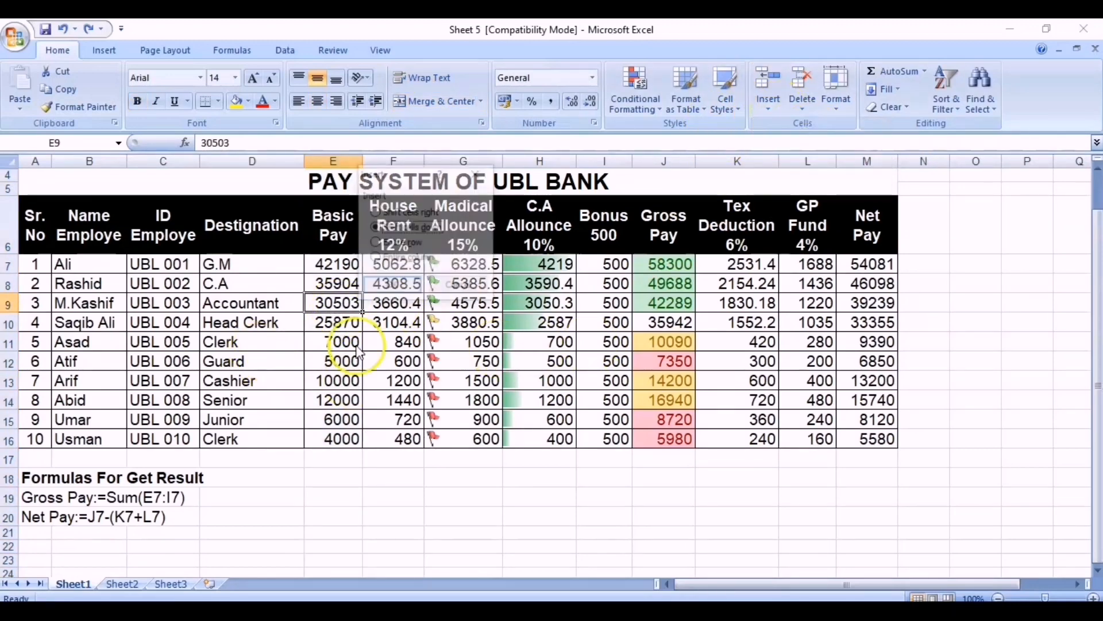
pyautogui.click(394, 286)
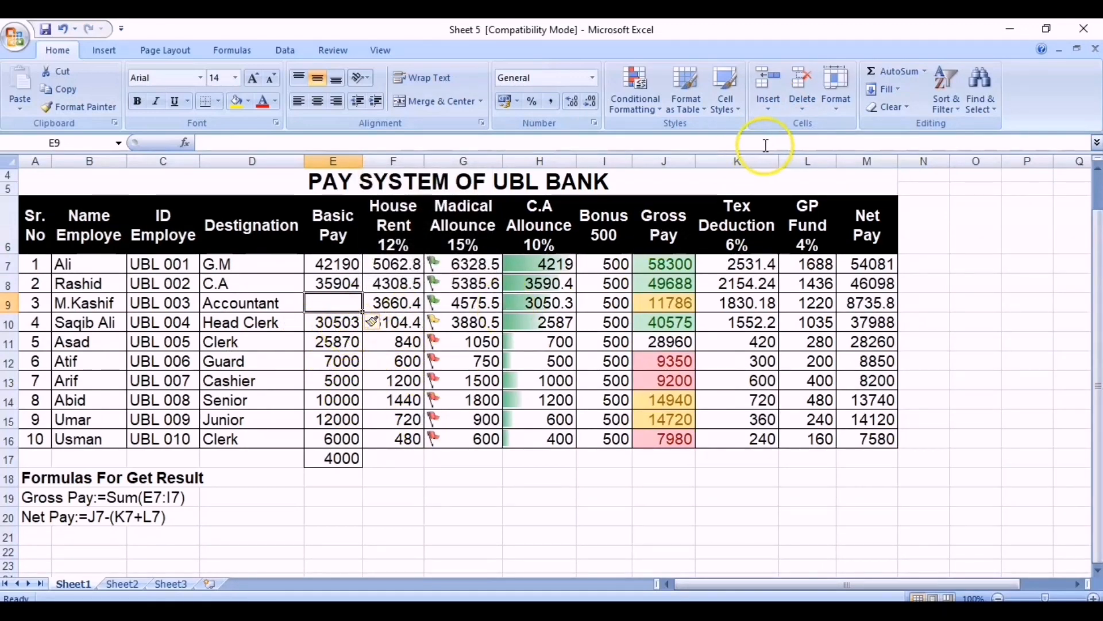
# Step: Delete the blank cell E9 with the option to shift cells up
pyautogui.click(769, 111)
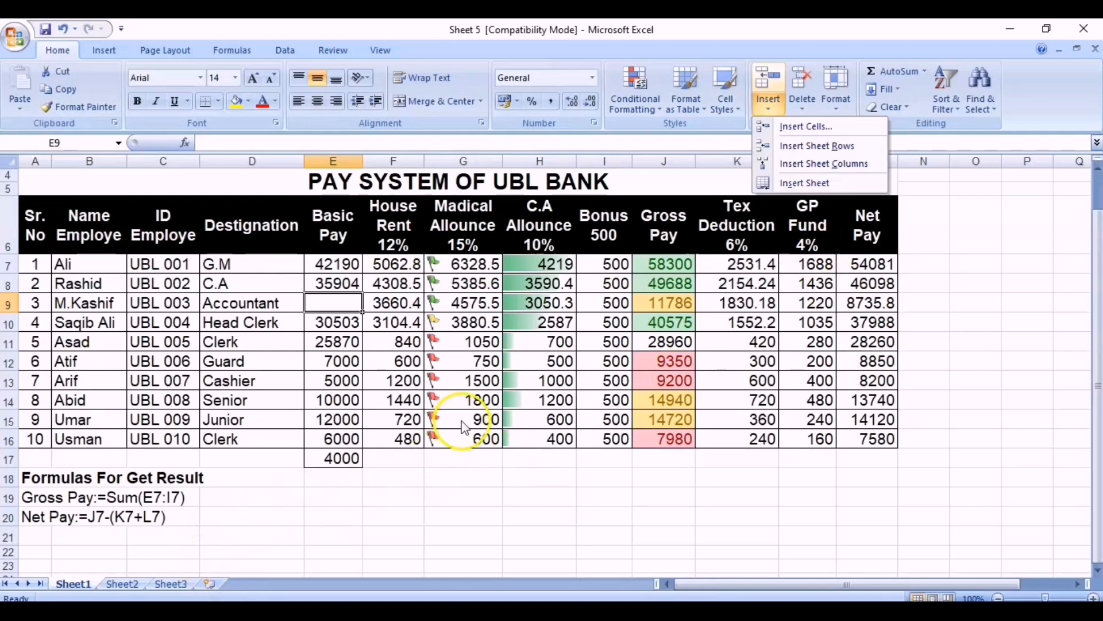
pyautogui.click(802, 109)
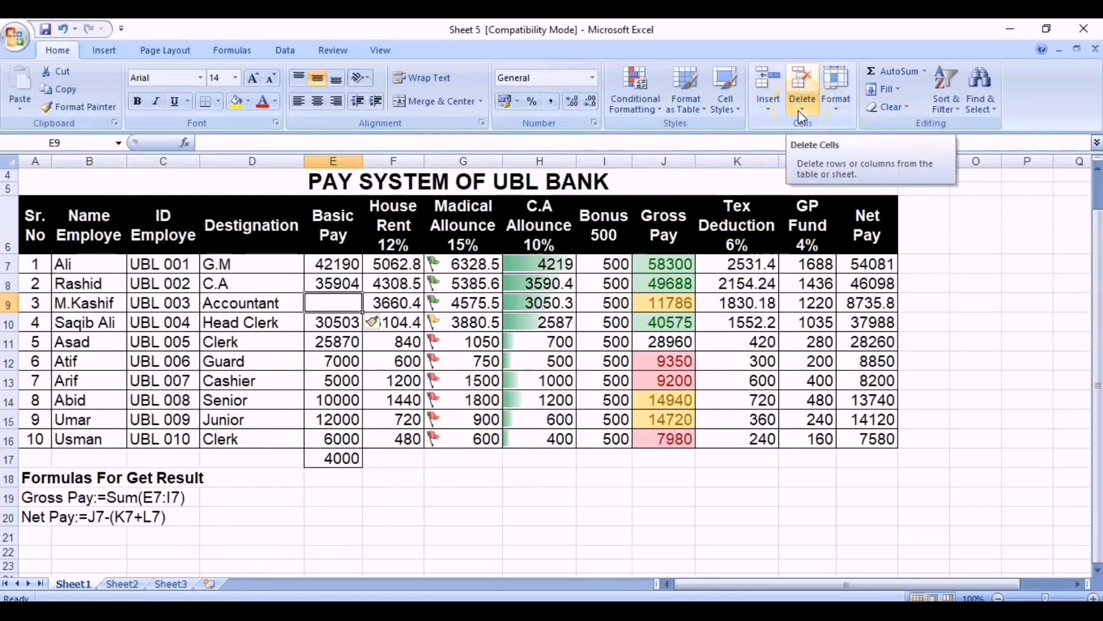
pyautogui.click(798, 110)
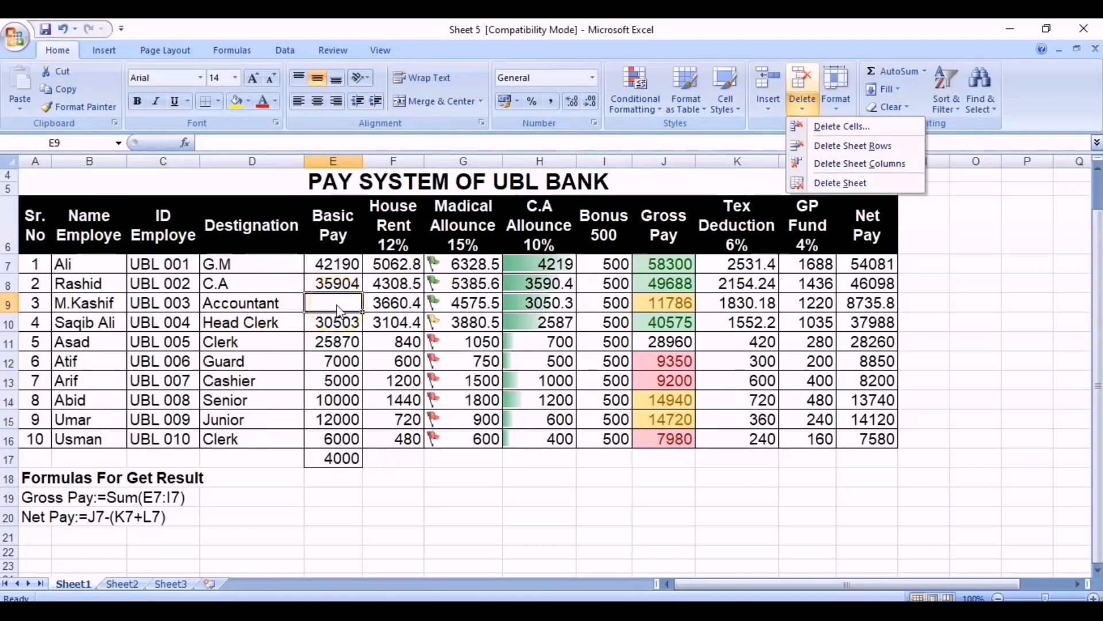
pyautogui.click(853, 127)
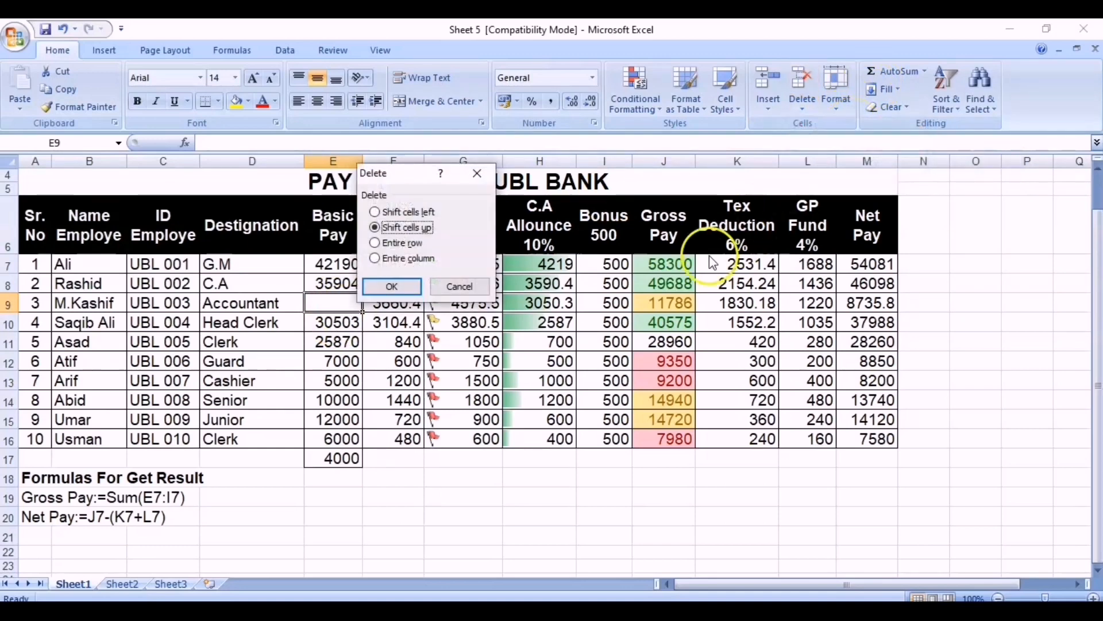
pyautogui.click(392, 286)
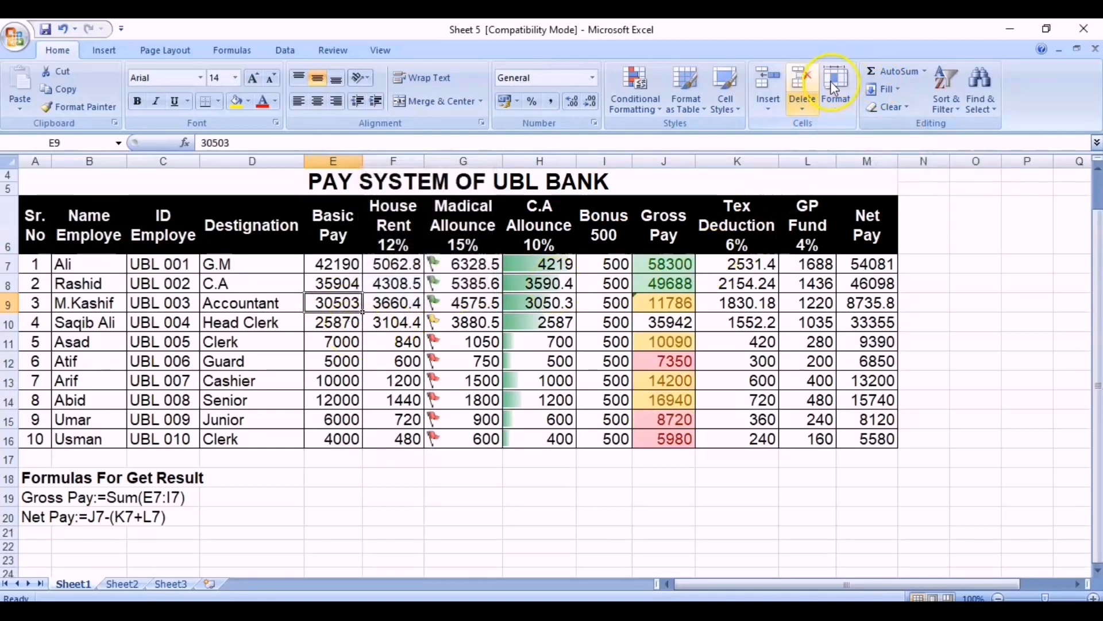
pyautogui.click(801, 111)
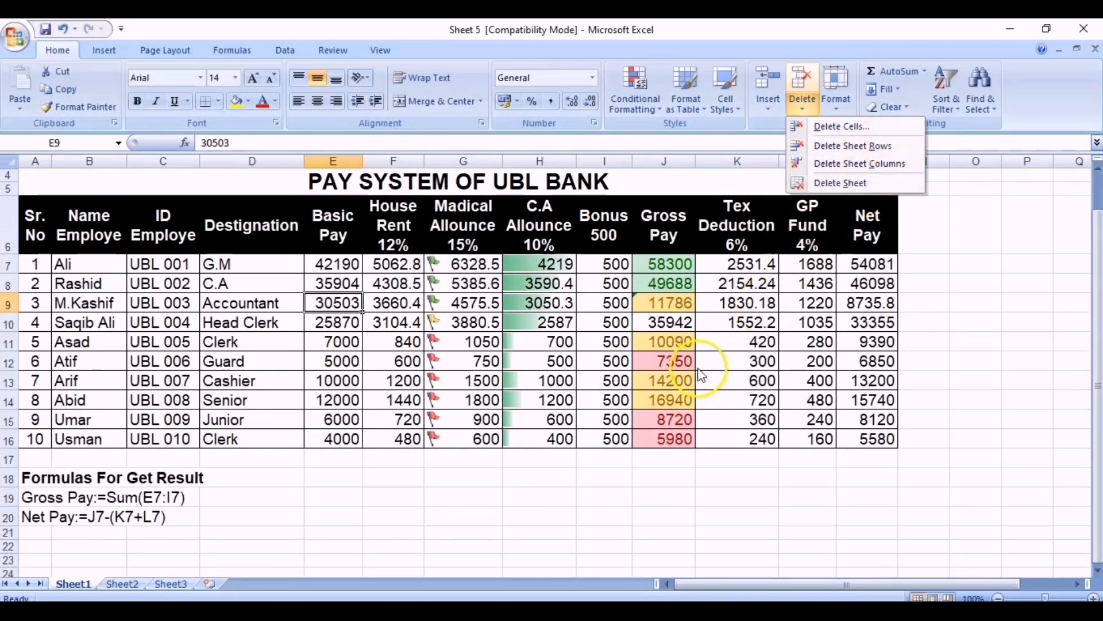
pyautogui.click(718, 359)
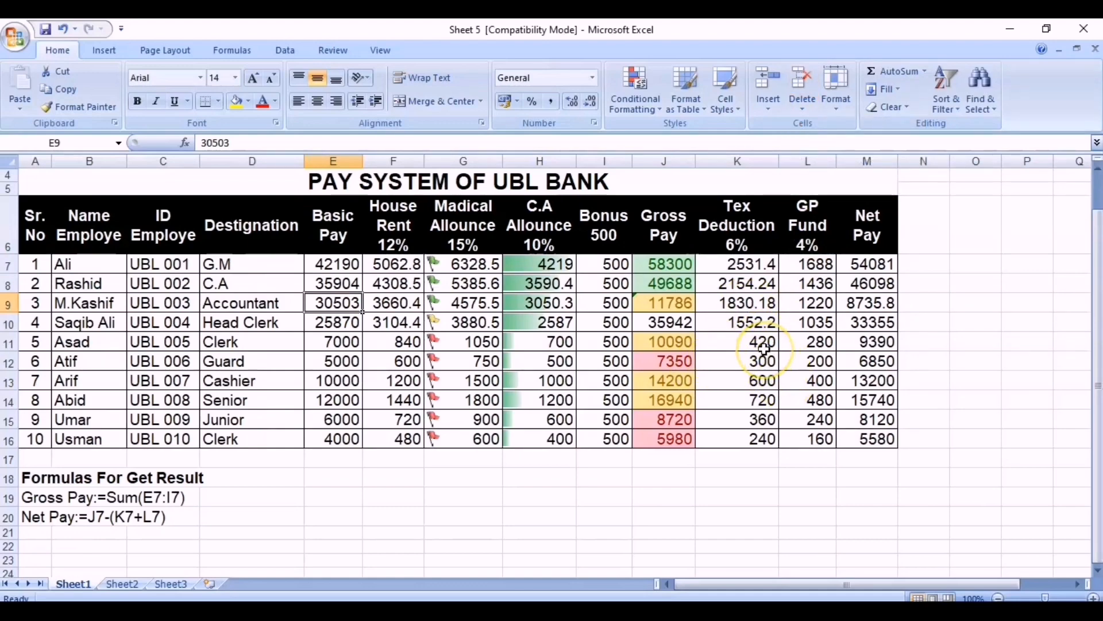